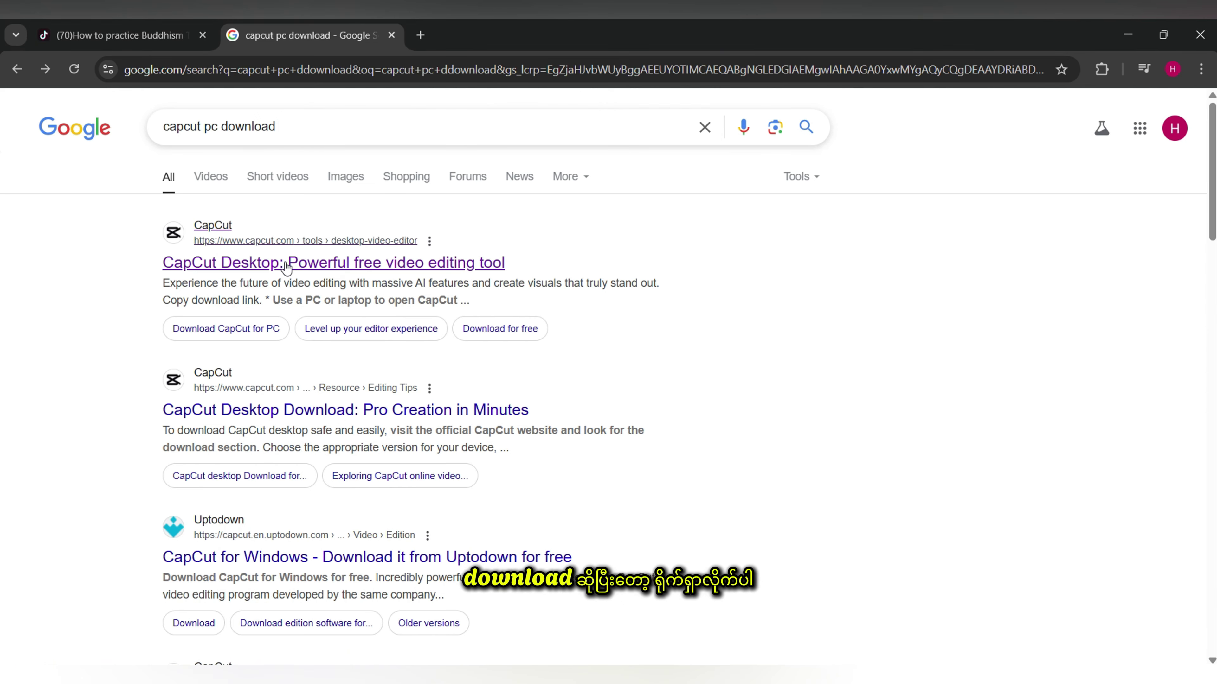
Open the CapCut Desktop result from the search and look through its download page
{"action": "left_click", "coordinate": [277, 270]}
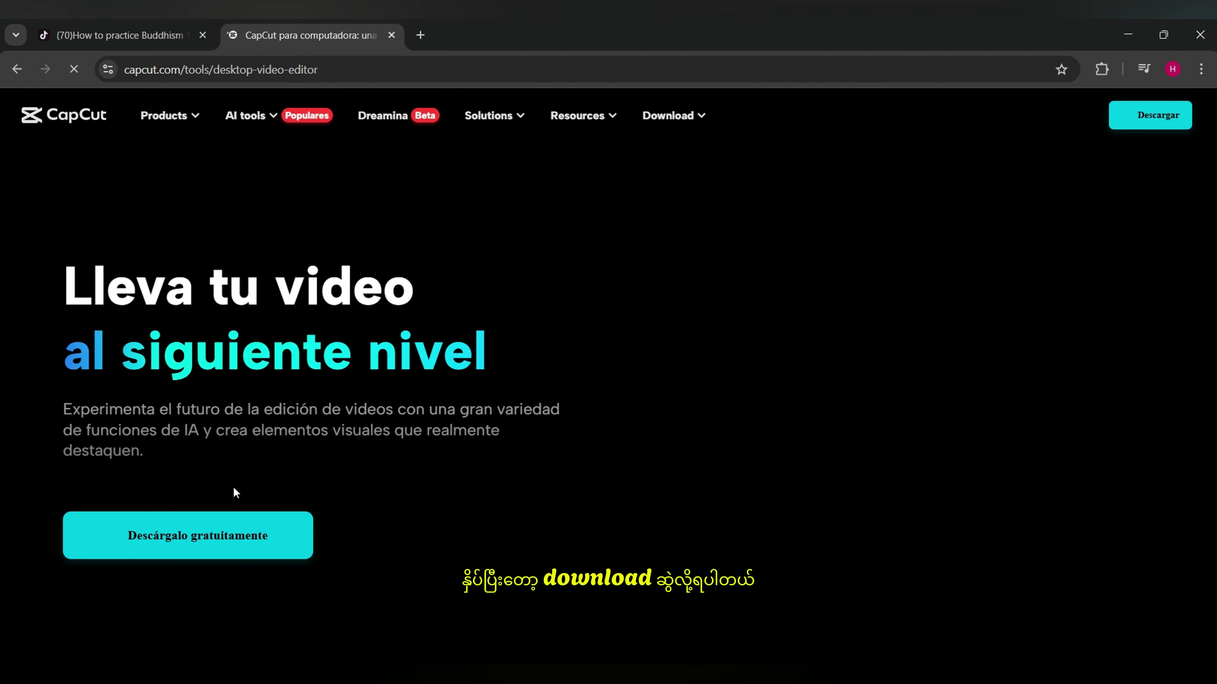
{"action": "scroll", "coordinate": [680, 499], "scroll_direction": "down", "scroll_amount": 5}
{"action": "scroll", "coordinate": [680, 499], "scroll_direction": "down", "scroll_amount": 10}
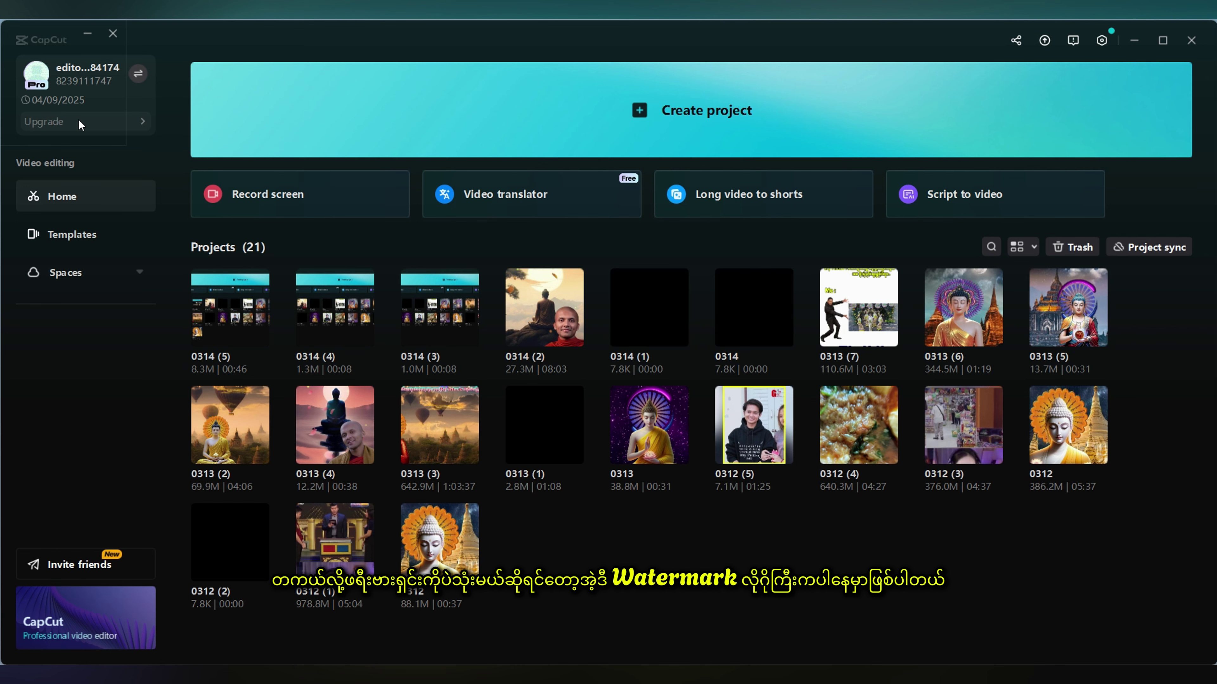
Open the application settings and browse This PC for possible project save locations without choosing a folder
{"action": "left_click", "coordinate": [1101, 41]}
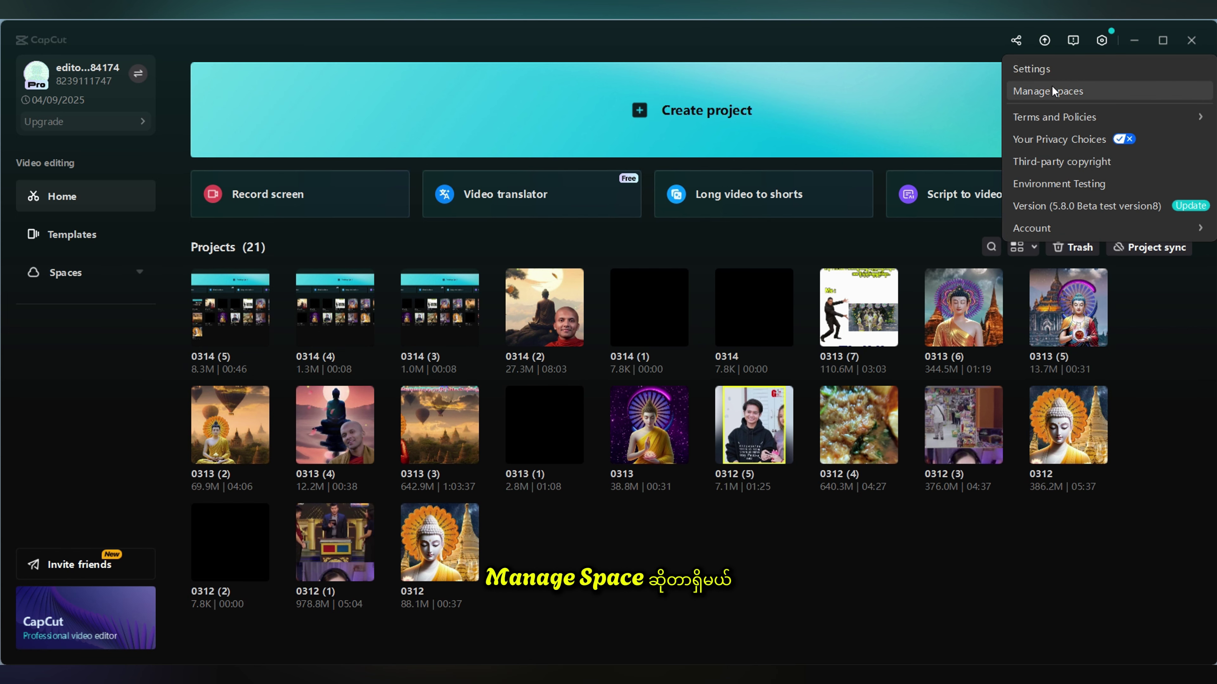
{"action": "left_click", "coordinate": [1050, 71]}
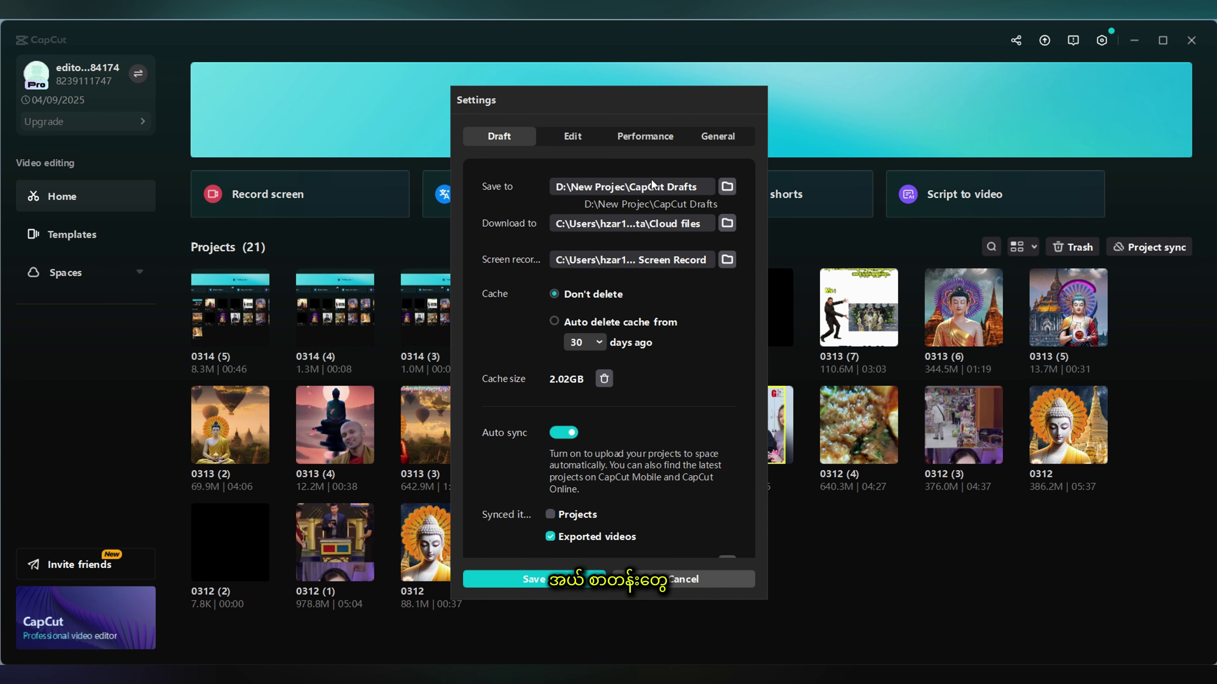
{"action": "left_click", "coordinate": [727, 187]}
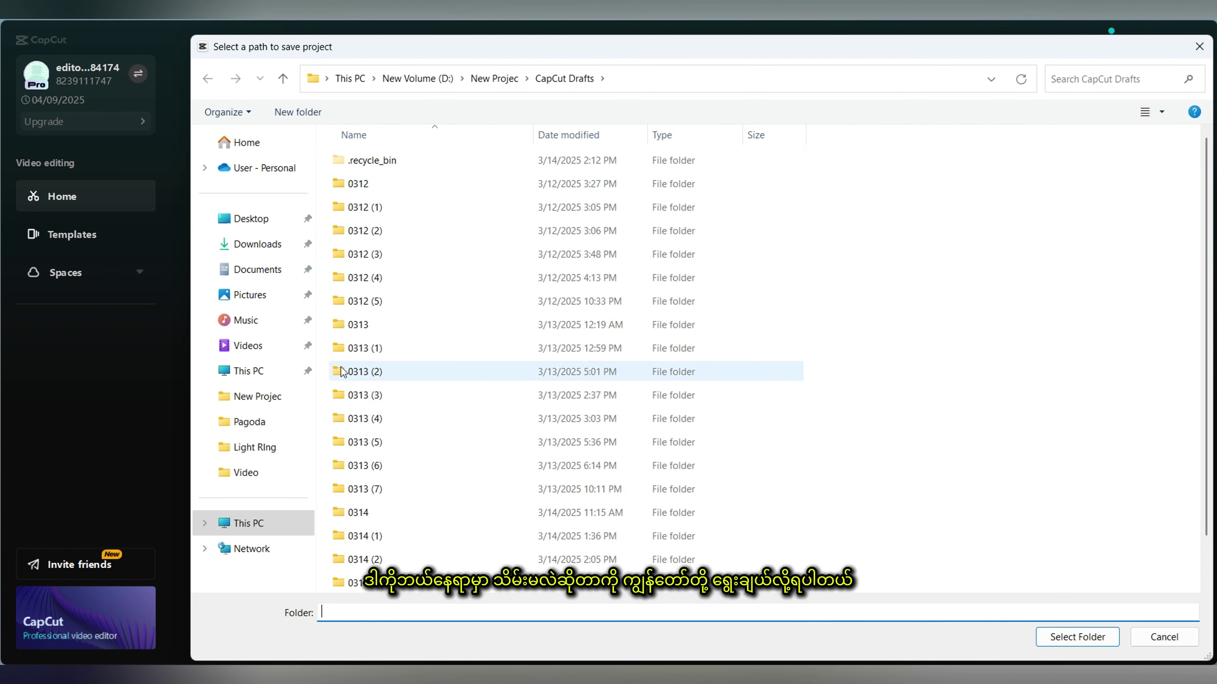
{"action": "left_click", "coordinate": [268, 523]}
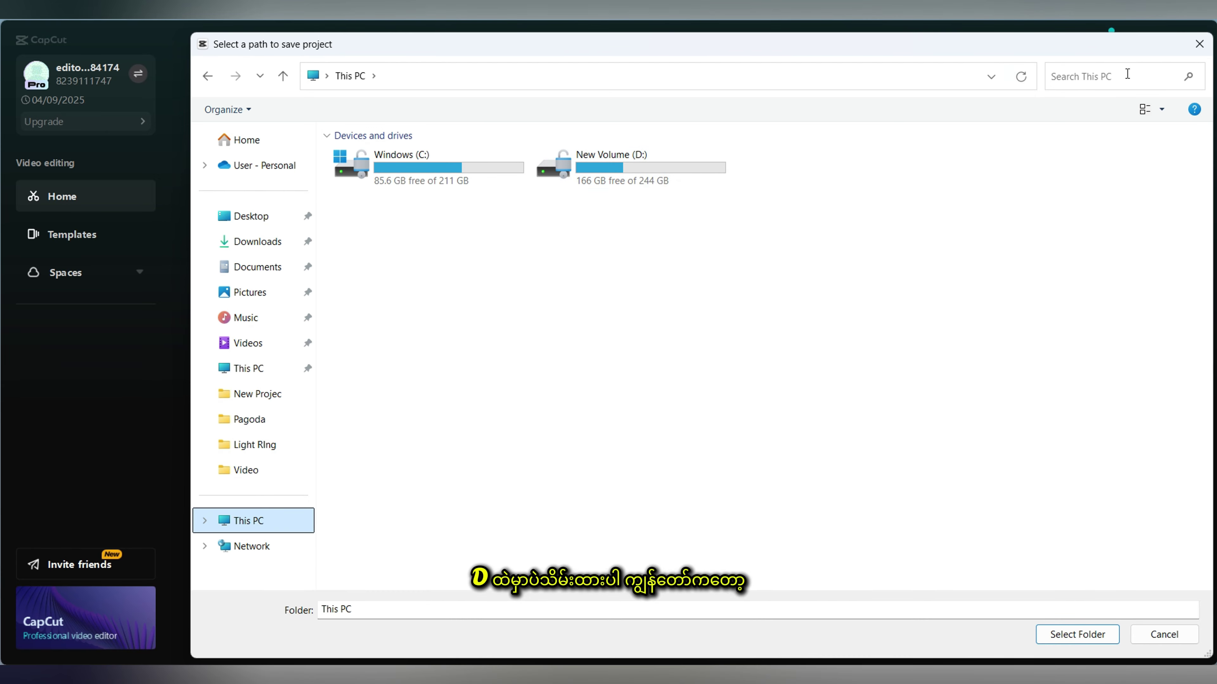
{"action": "left_click", "coordinate": [1206, 50]}
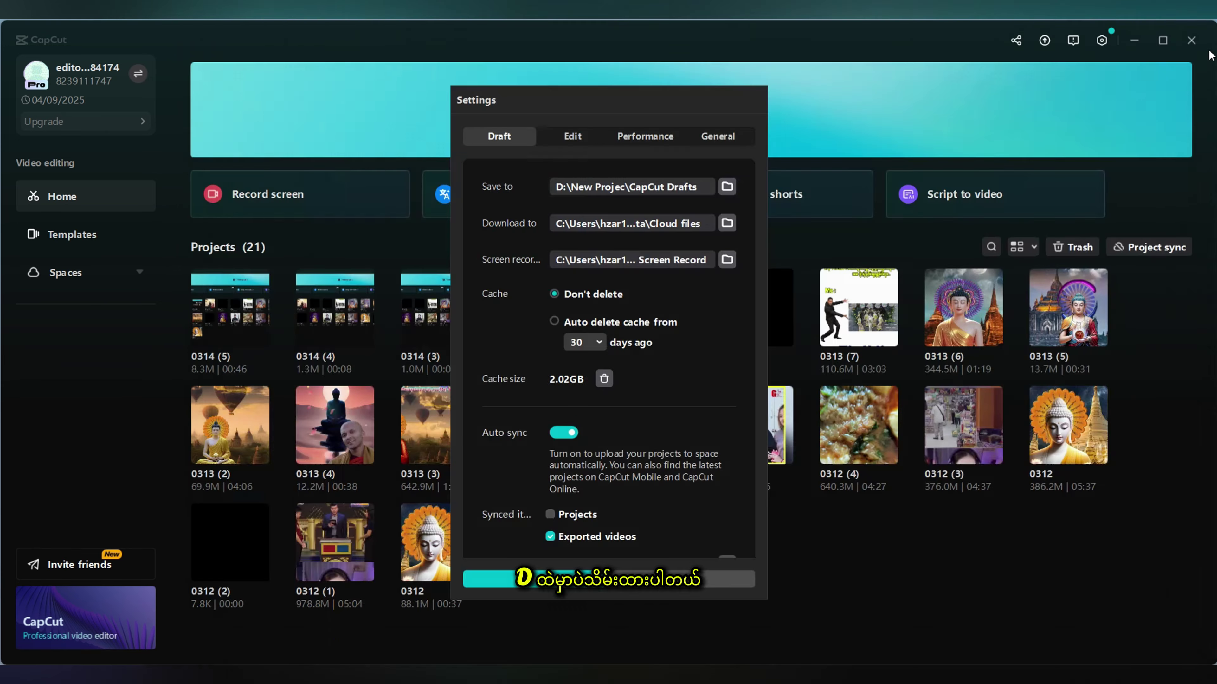
Show the editing preferences and examine the default image duration value
{"action": "left_click", "coordinate": [574, 137]}
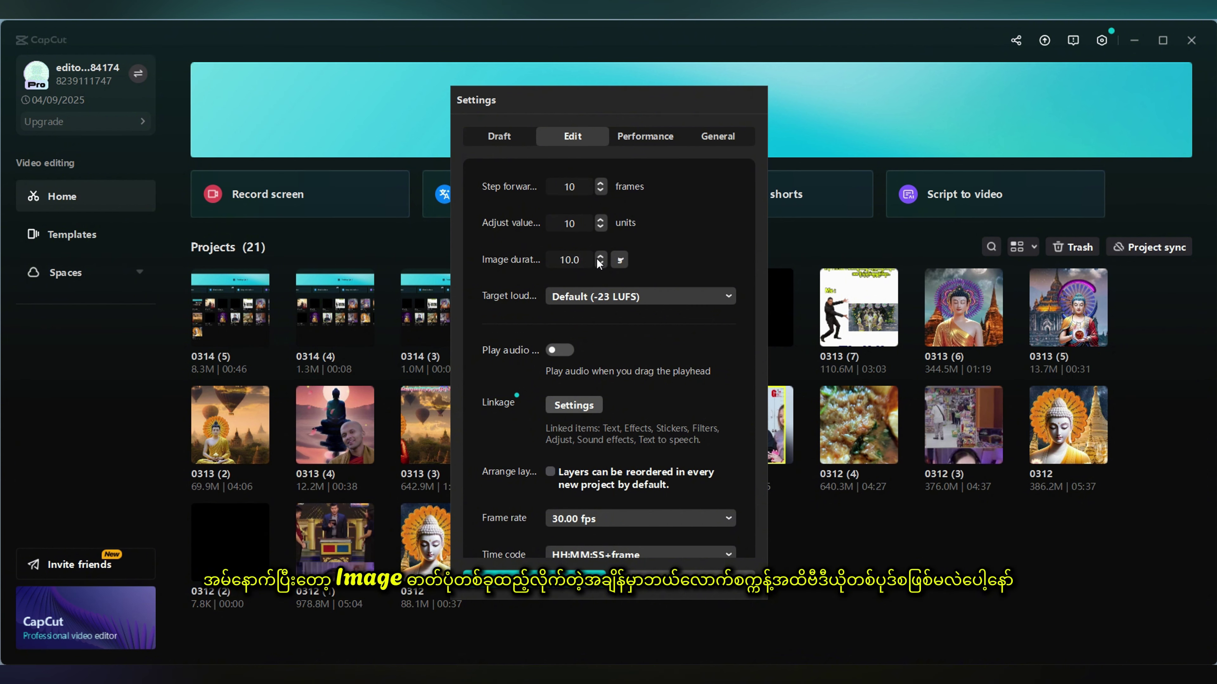
{"action": "left_click_drag", "start_coordinate": [588, 260], "coordinate": [548, 265]}
{"action": "left_click", "coordinate": [634, 263]}
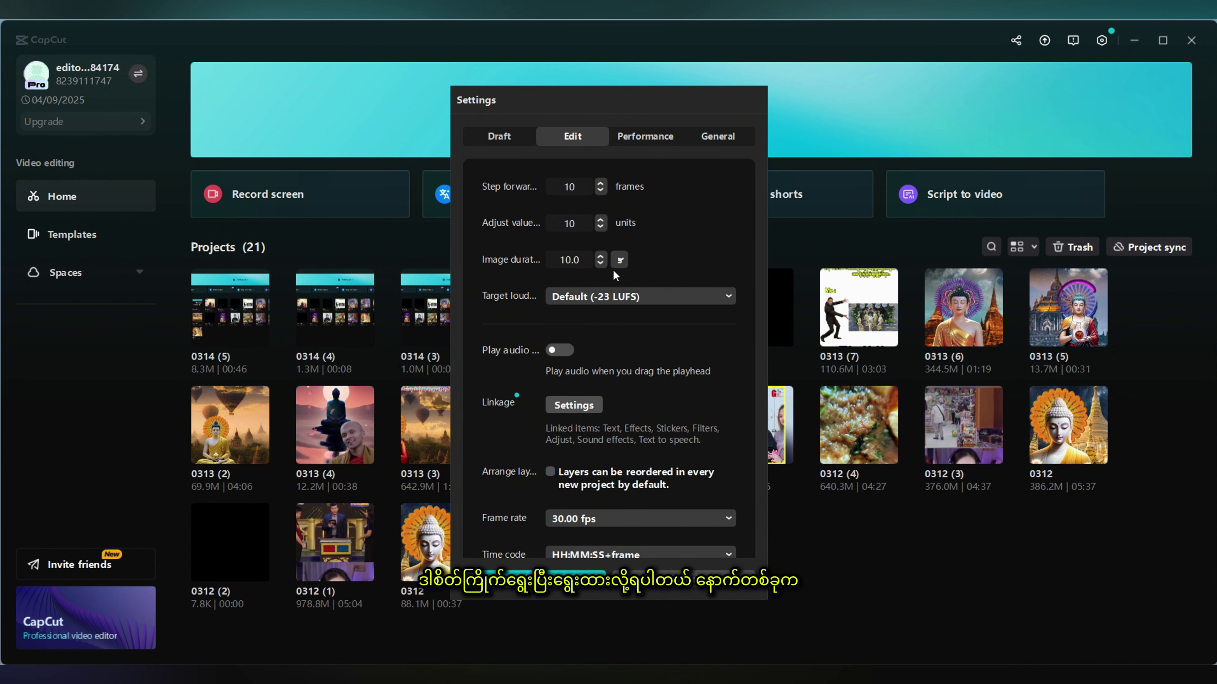
Choose 30.00 fps as the default frame rate in the editing preferences and save the settings
{"action": "scroll", "coordinate": [613, 269], "scroll_direction": "down", "scroll_amount": 3}
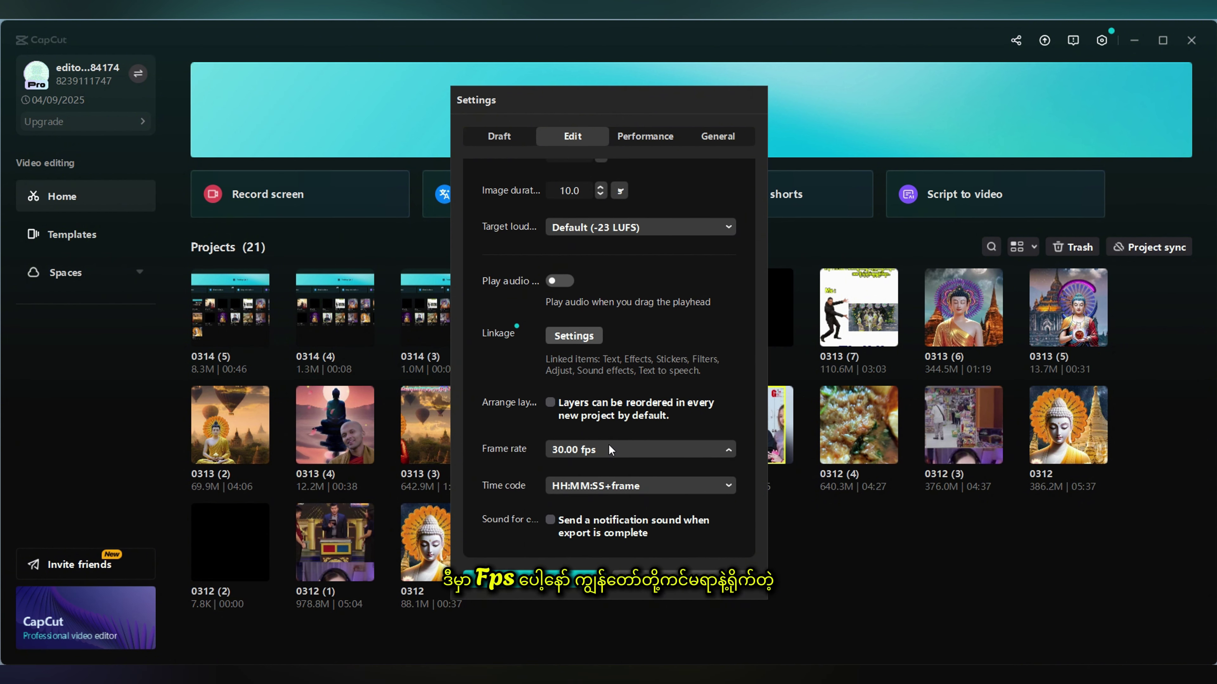
{"action": "left_click", "coordinate": [609, 449]}
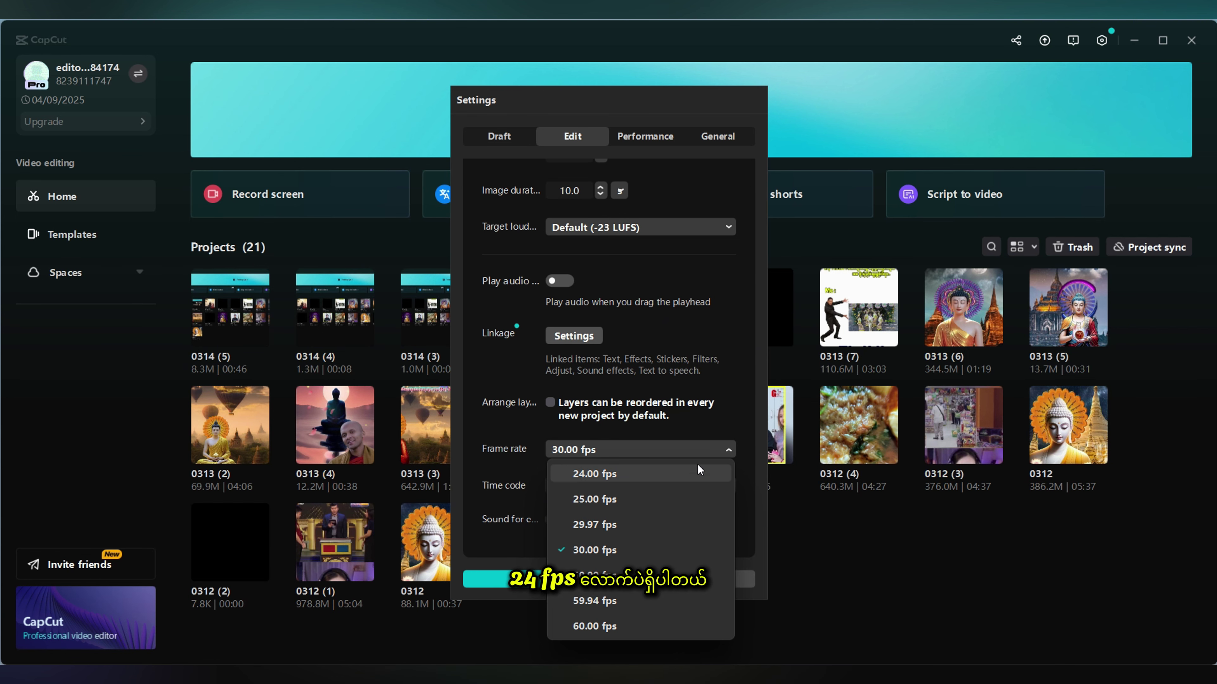
{"action": "left_click", "coordinate": [708, 449]}
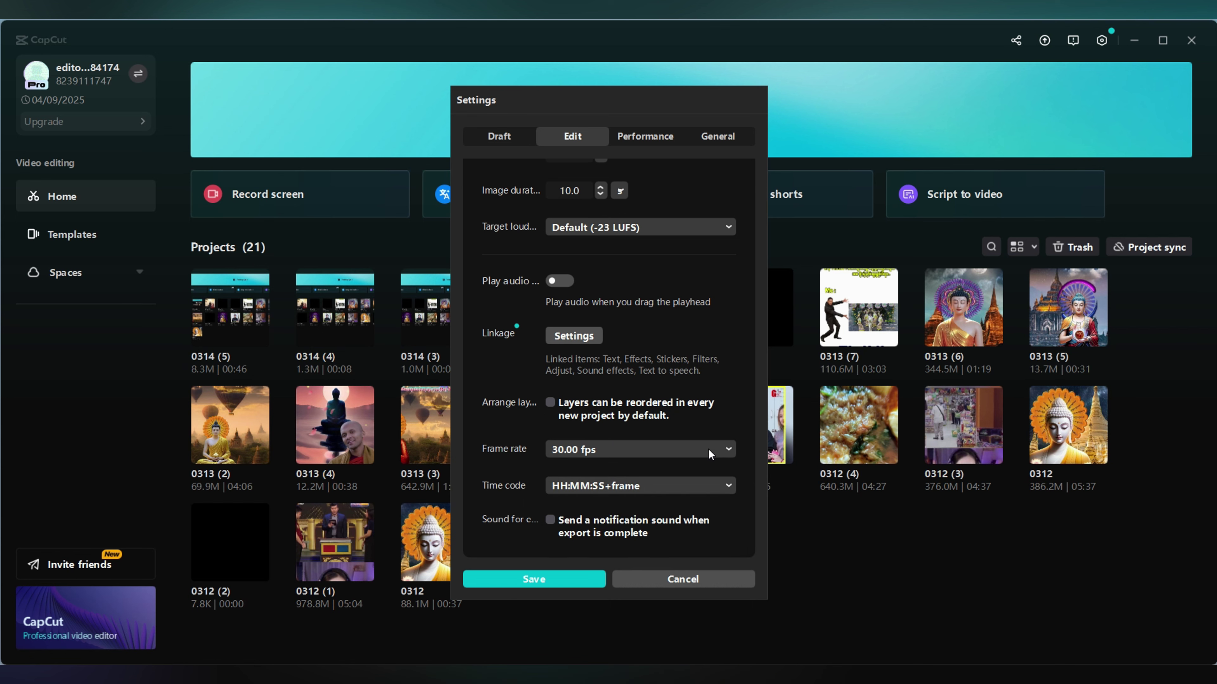
{"action": "left_click", "coordinate": [707, 449]}
{"action": "left_click", "coordinate": [587, 551]}
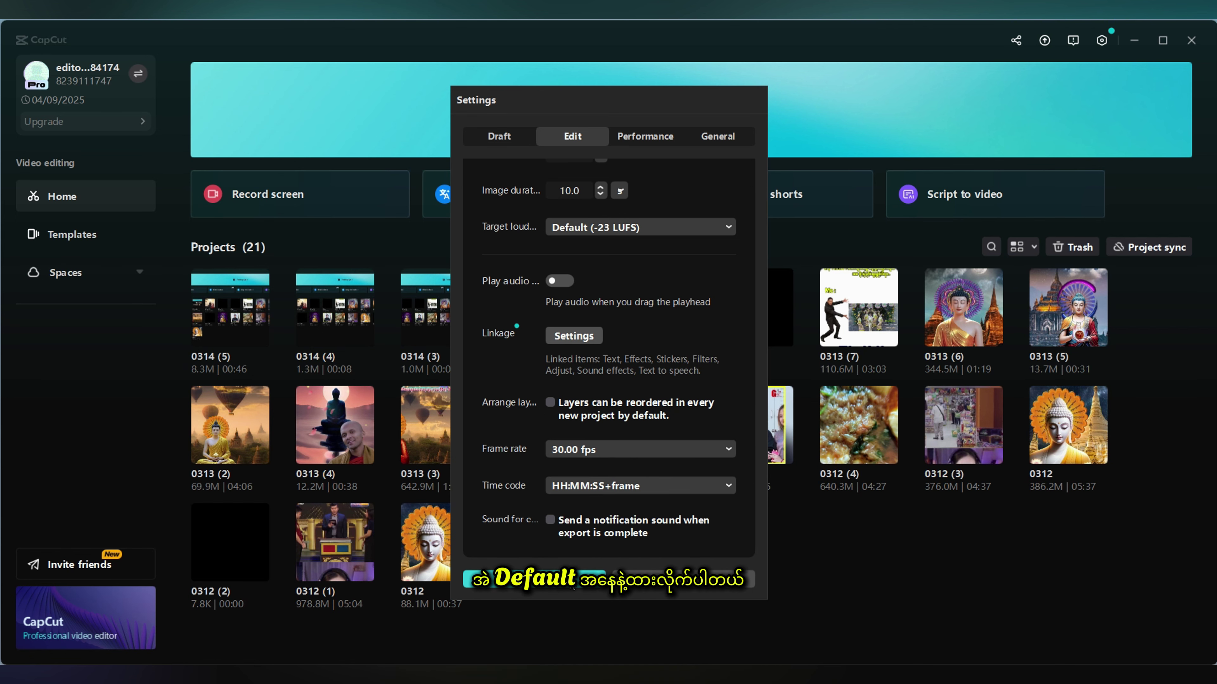
{"action": "left_click", "coordinate": [506, 580]}
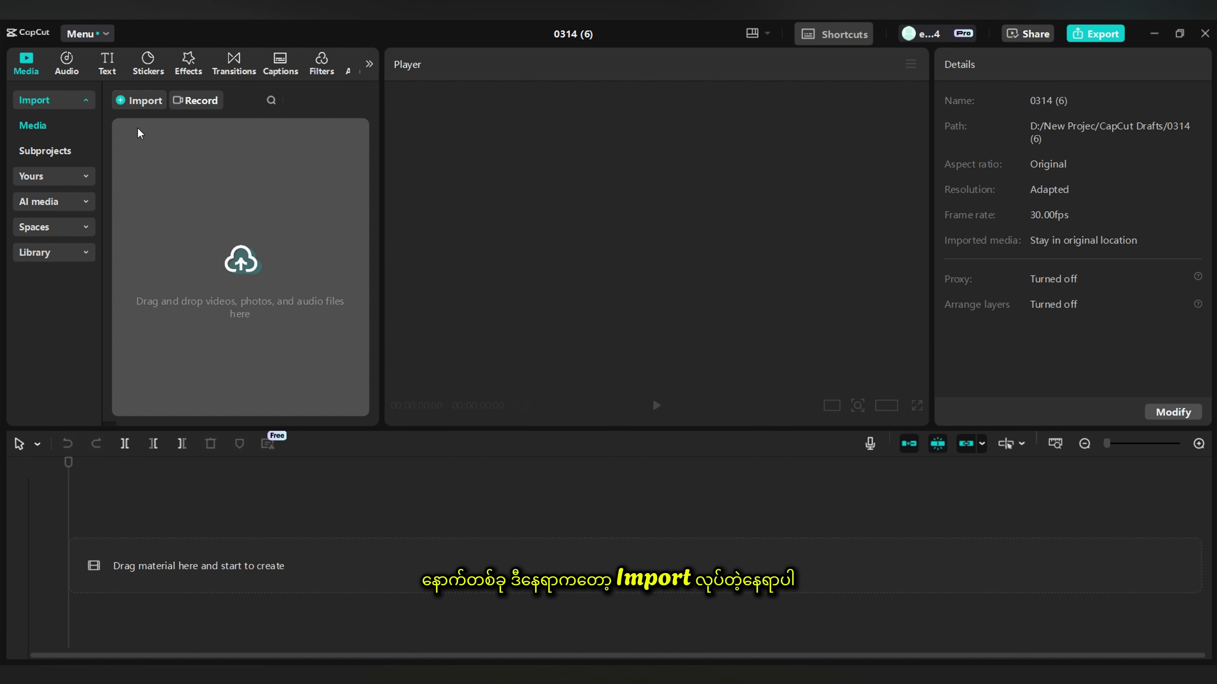
Import the bamboo forest image ending in 13-55-16-786 from the Downloads folder into the project's media
{"action": "left_click", "coordinate": [305, 241]}
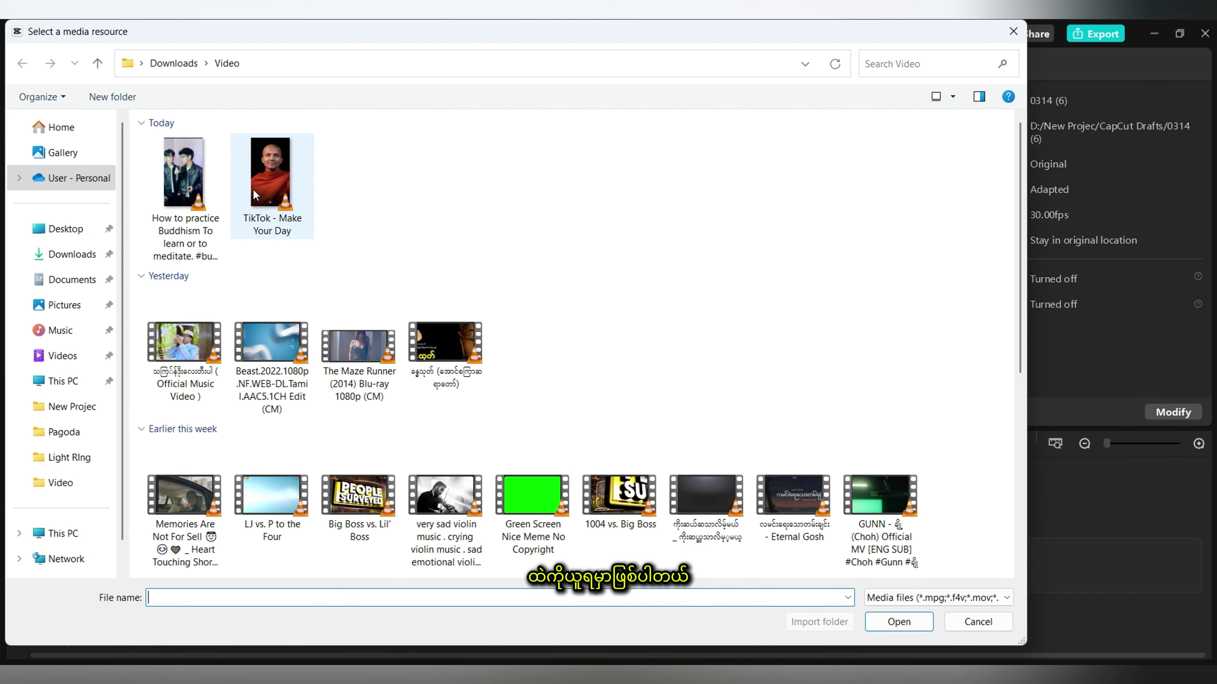
{"action": "scroll", "coordinate": [631, 305], "scroll_direction": "down", "scroll_amount": 5}
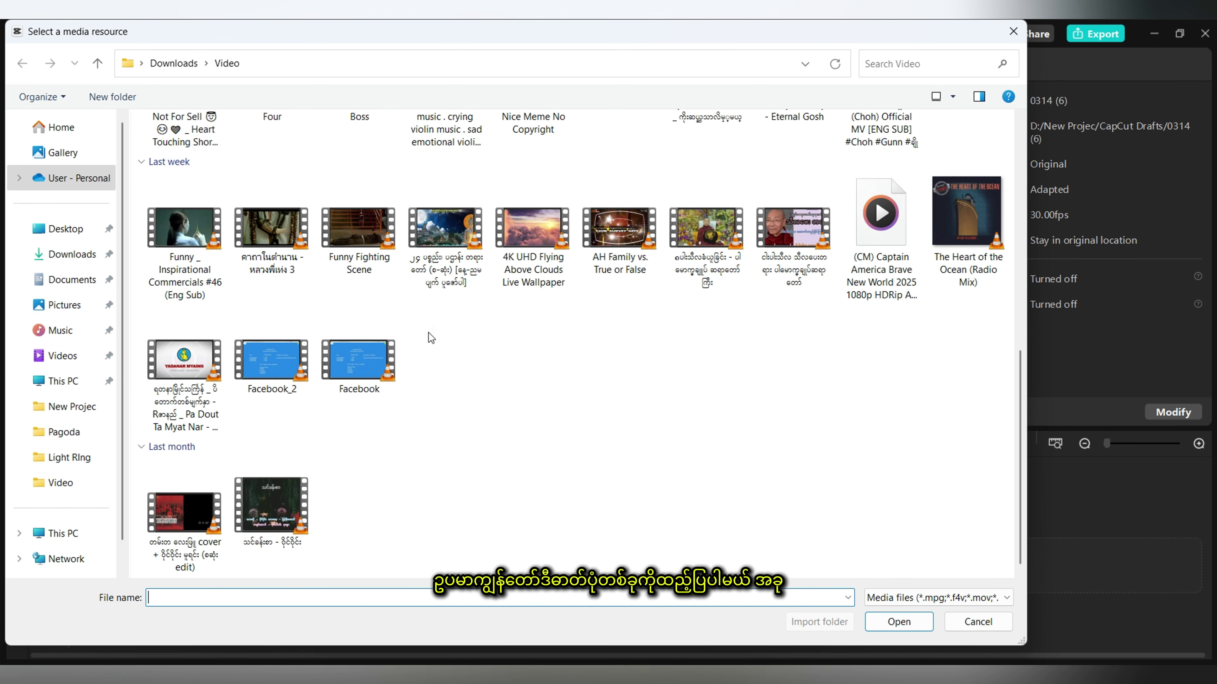
{"action": "scroll", "coordinate": [429, 333], "scroll_direction": "up", "scroll_amount": 5}
{"action": "left_click", "coordinate": [72, 254]}
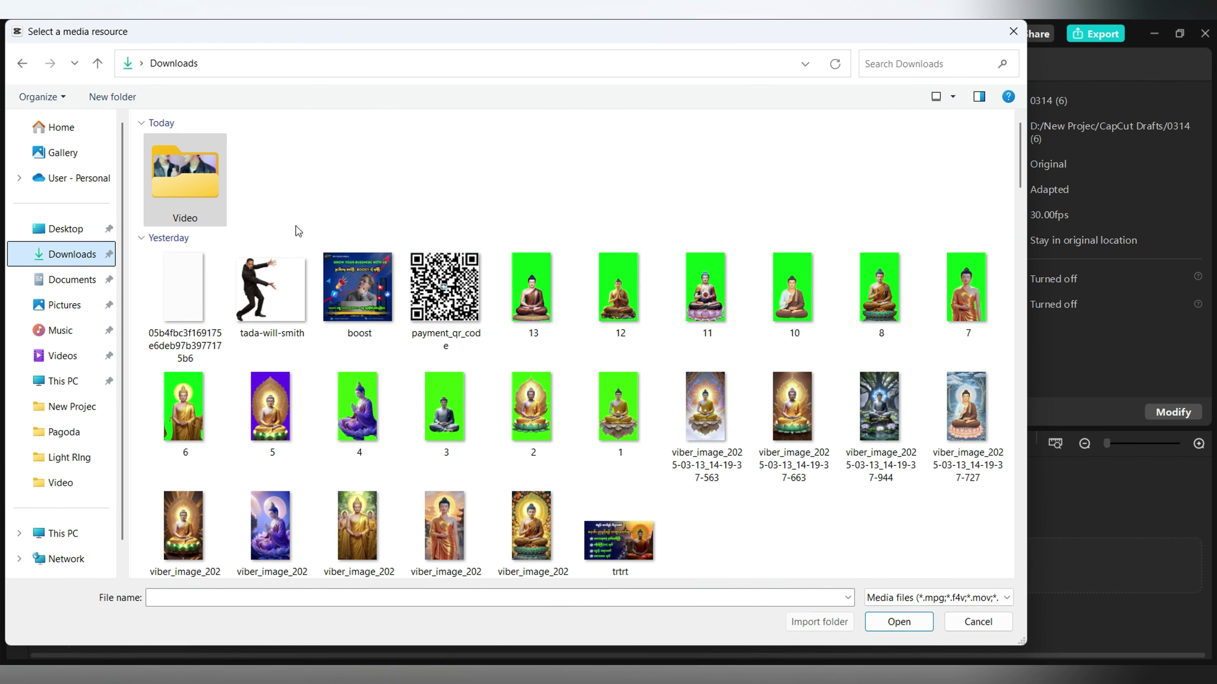
{"action": "scroll", "coordinate": [624, 333], "scroll_direction": "down", "scroll_amount": 10}
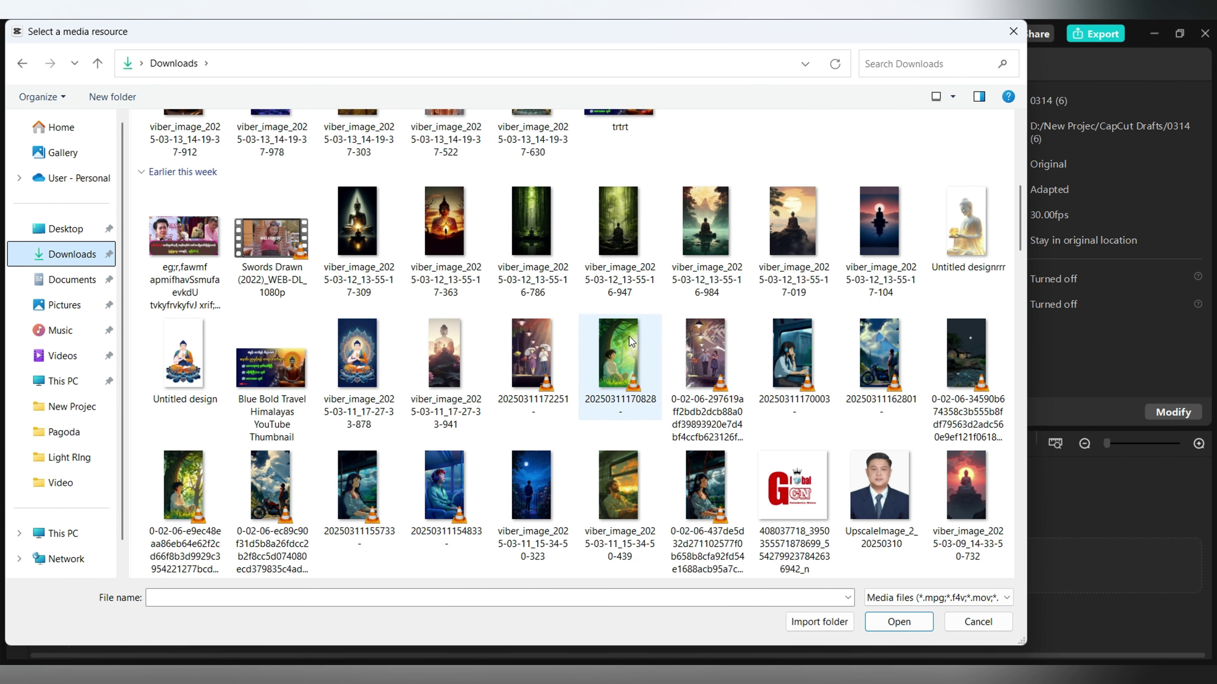
{"action": "double_click", "coordinate": [546, 230]}
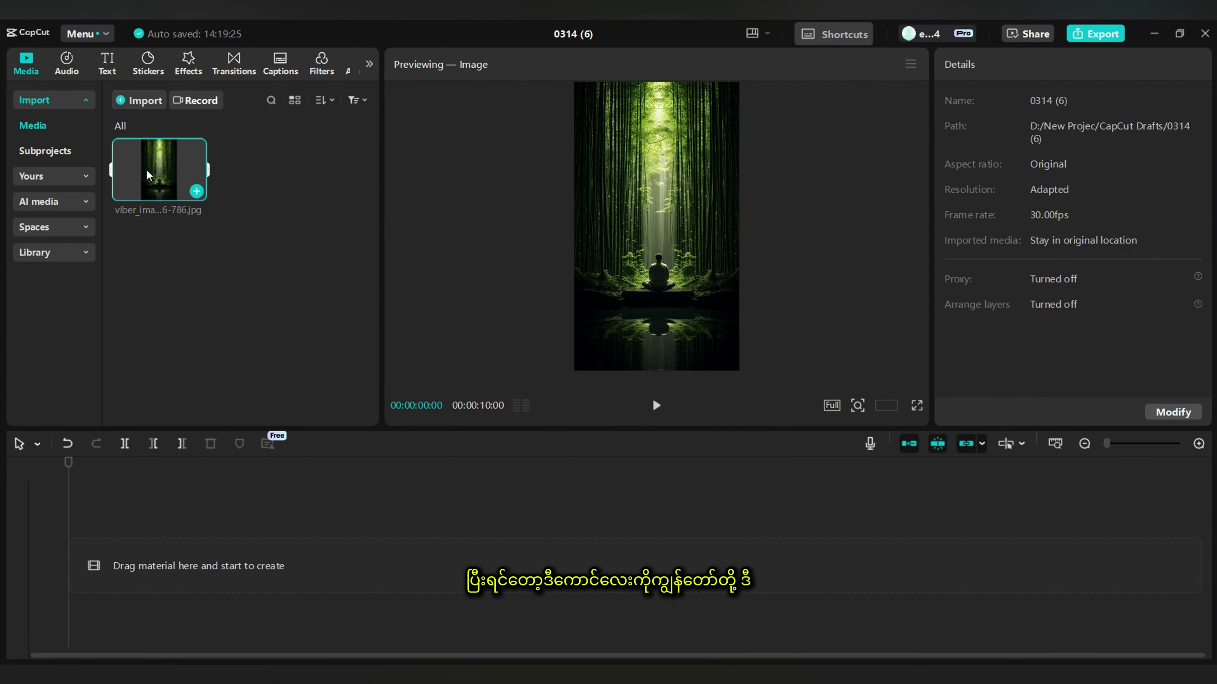
Place the imported bamboo image on the timeline and trim its clip to about 00:00:04:23
{"action": "left_click_drag", "start_coordinate": [148, 174], "coordinate": [192, 563]}
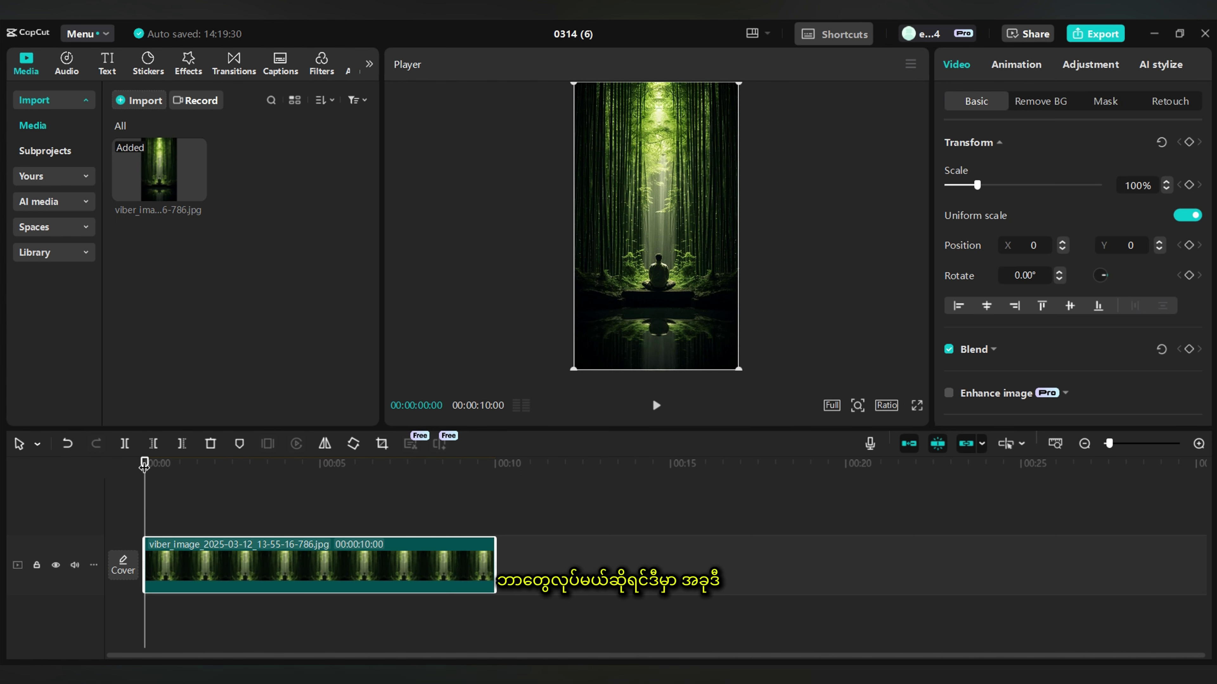
{"action": "mouse_move", "coordinate": [494, 563]}
{"action": "left_mouse_down"}
{"action": "mouse_move", "coordinate": [448, 563]}
{"action": "mouse_move", "coordinate": [517, 558]}
{"action": "mouse_move", "coordinate": [503, 559]}
{"action": "left_mouse_up"}
{"action": "left_click", "coordinate": [656, 406]}
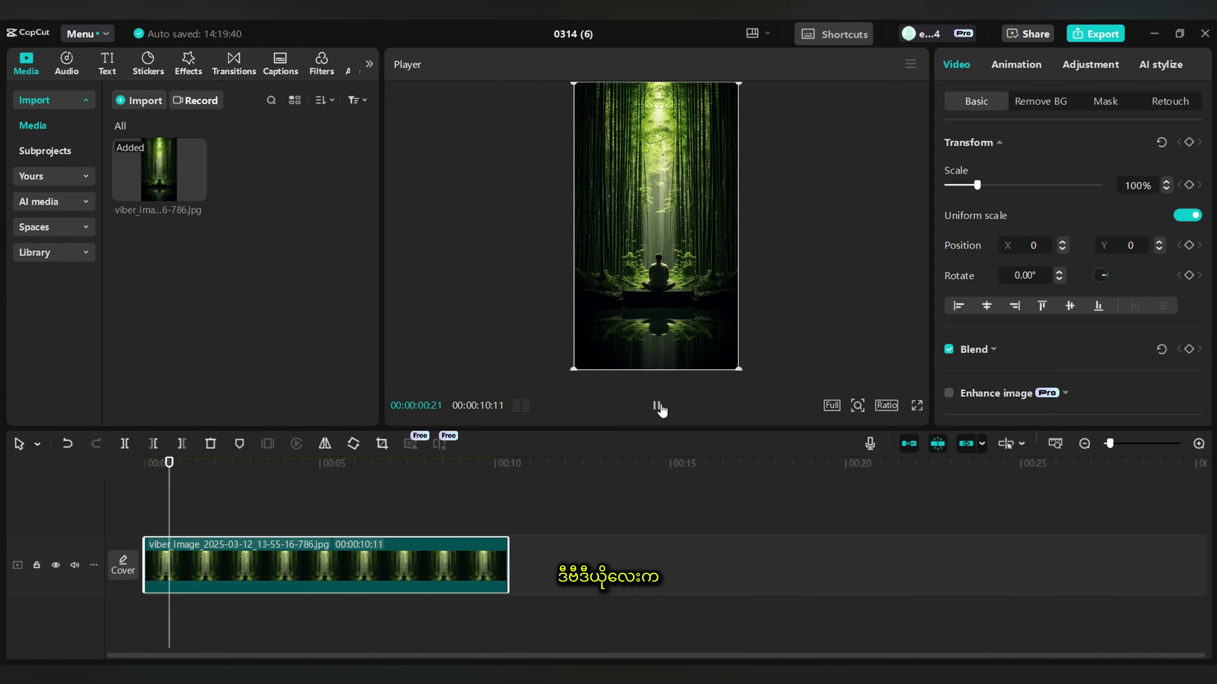
{"action": "left_click", "coordinate": [112, 497]}
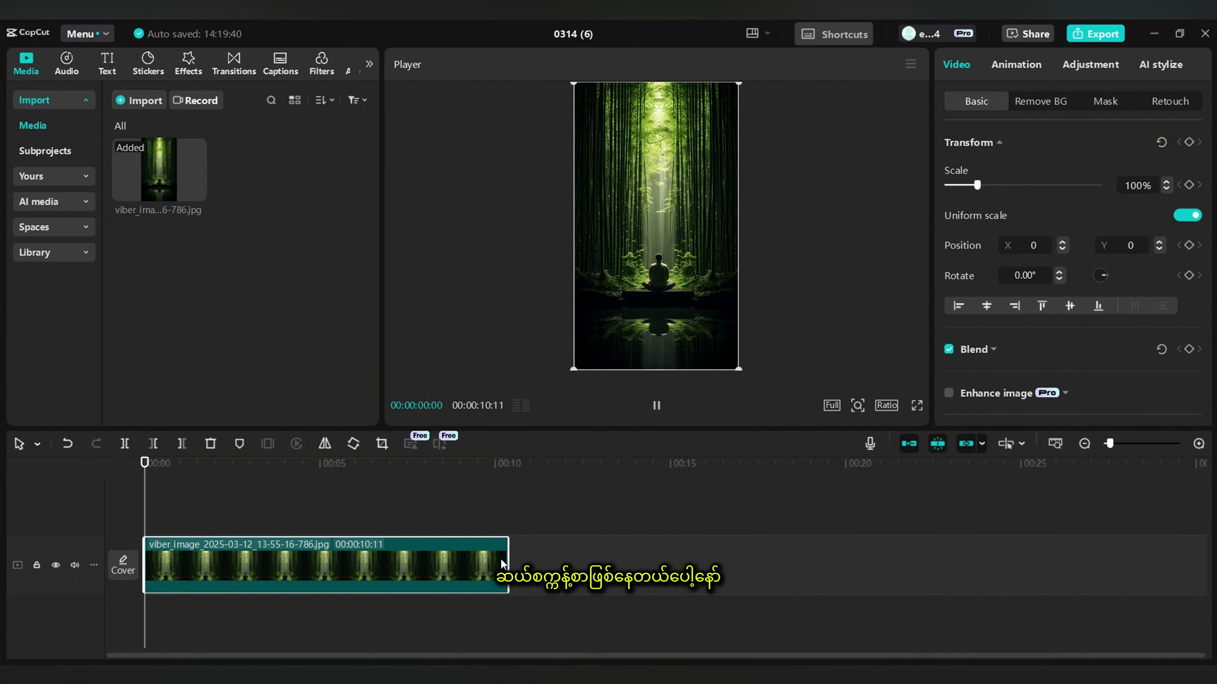
{"action": "left_click_drag", "start_coordinate": [503, 563], "coordinate": [312, 538]}
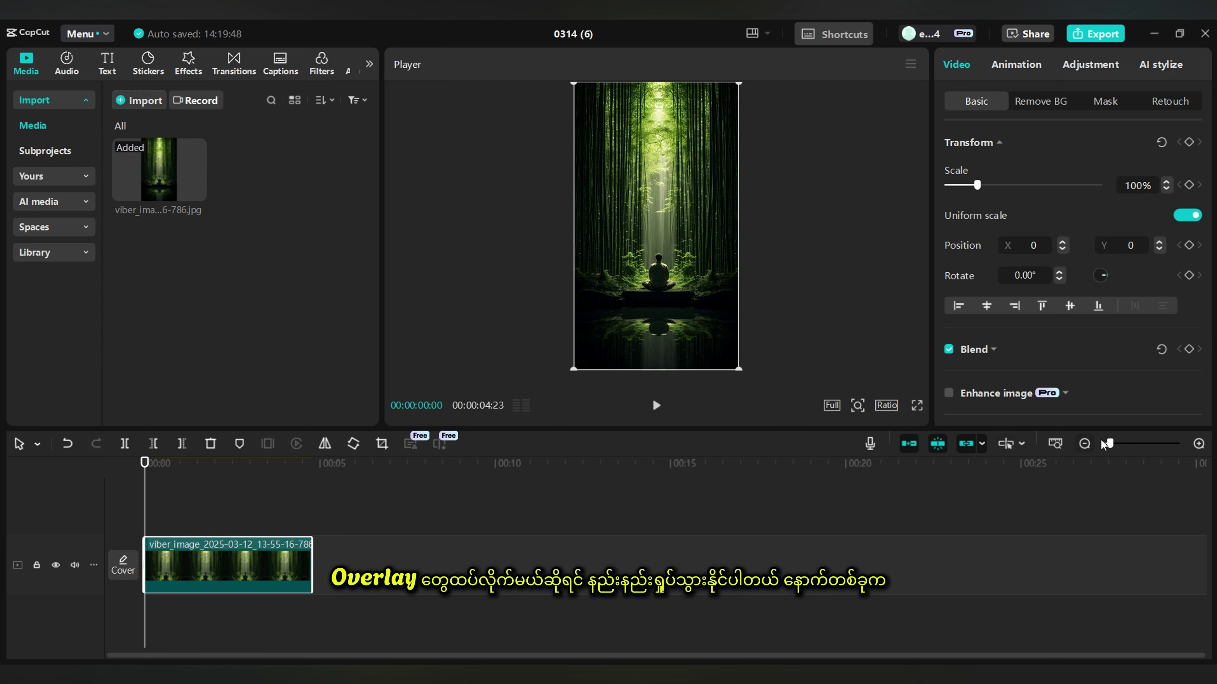
{"action": "mouse_move", "coordinate": [1111, 443]}
{"action": "left_mouse_down"}
{"action": "mouse_move", "coordinate": [1145, 443]}
{"action": "mouse_move", "coordinate": [1098, 454]}
{"action": "left_mouse_up"}
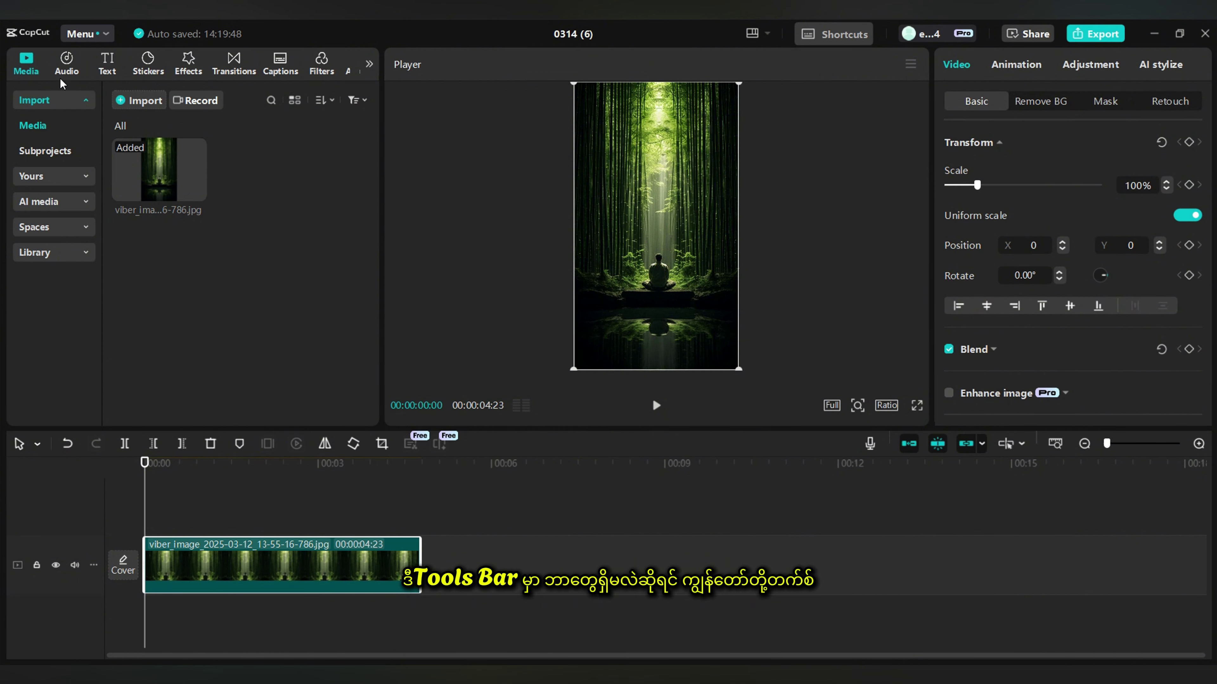
Look through the text options and the trending stickers in the library
{"action": "left_click", "coordinate": [105, 70]}
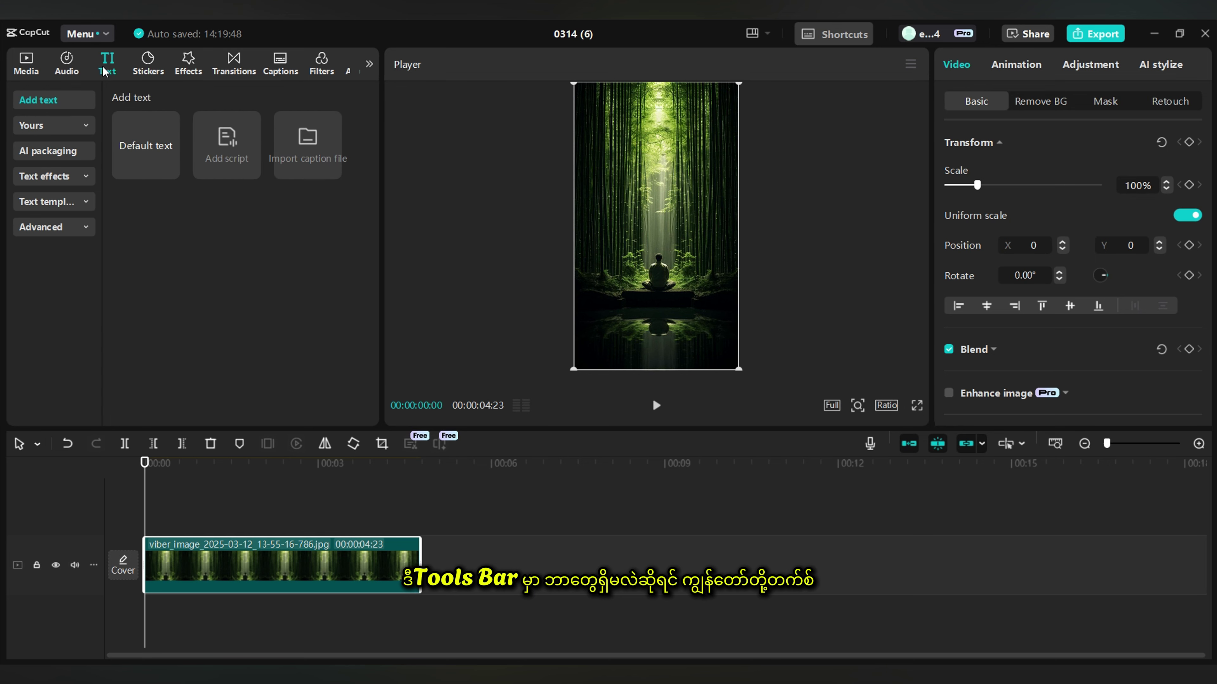
{"action": "mouse_move", "coordinate": [171, 175]}
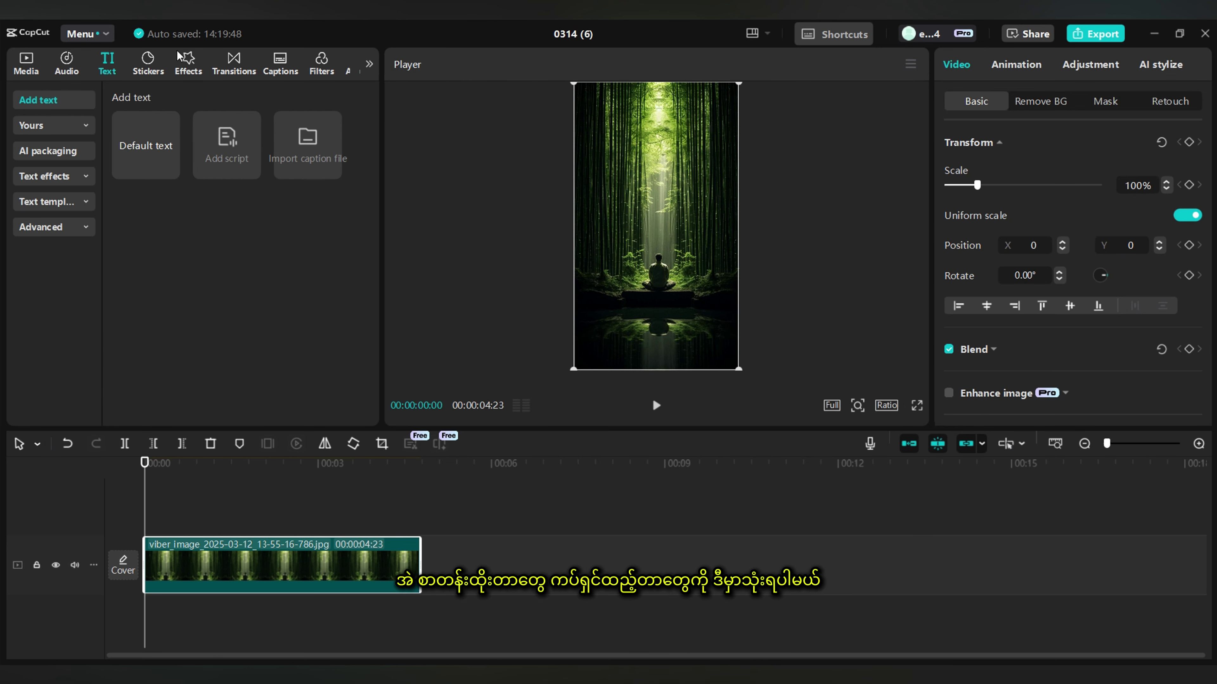
{"action": "left_click", "coordinate": [145, 64]}
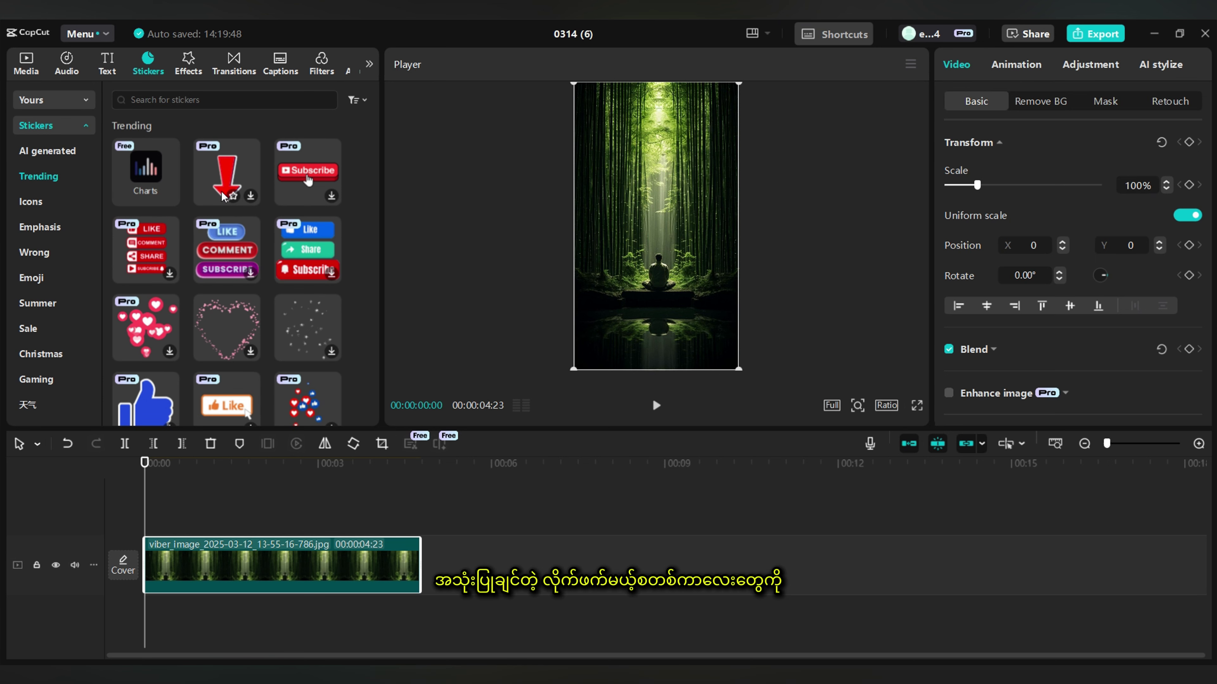
{"action": "scroll", "coordinate": [233, 172], "scroll_direction": "down", "scroll_amount": 3}
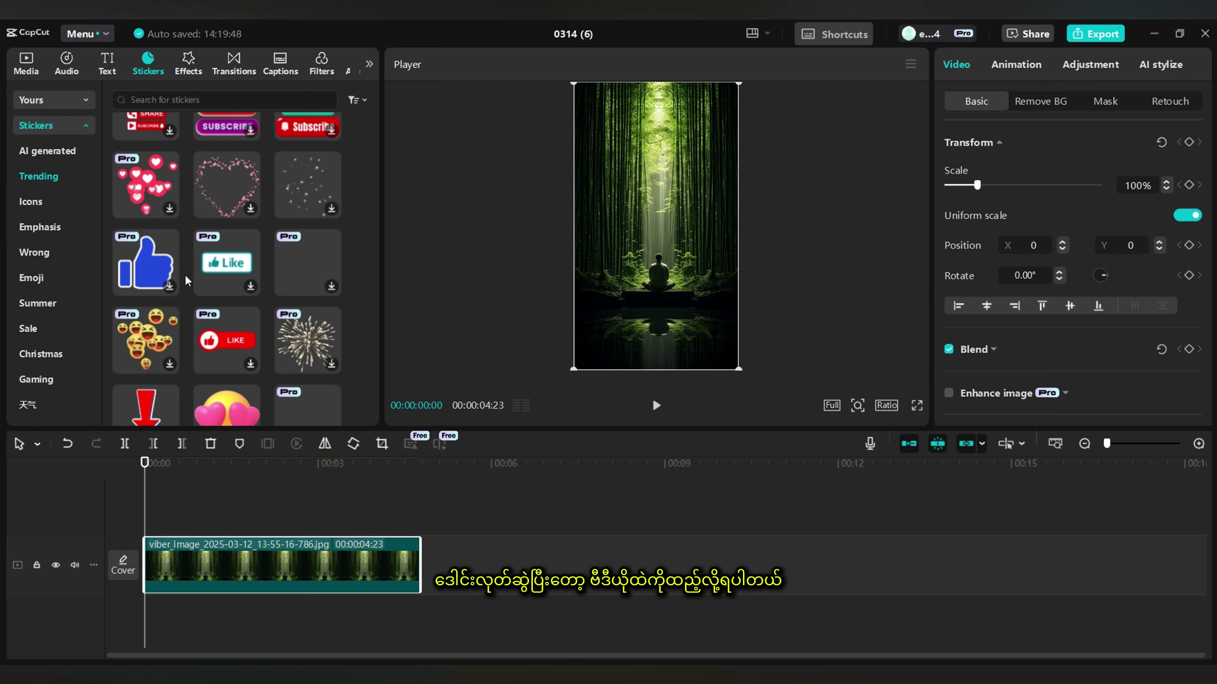
{"action": "scroll", "coordinate": [266, 208], "scroll_direction": "up", "scroll_amount": 3}
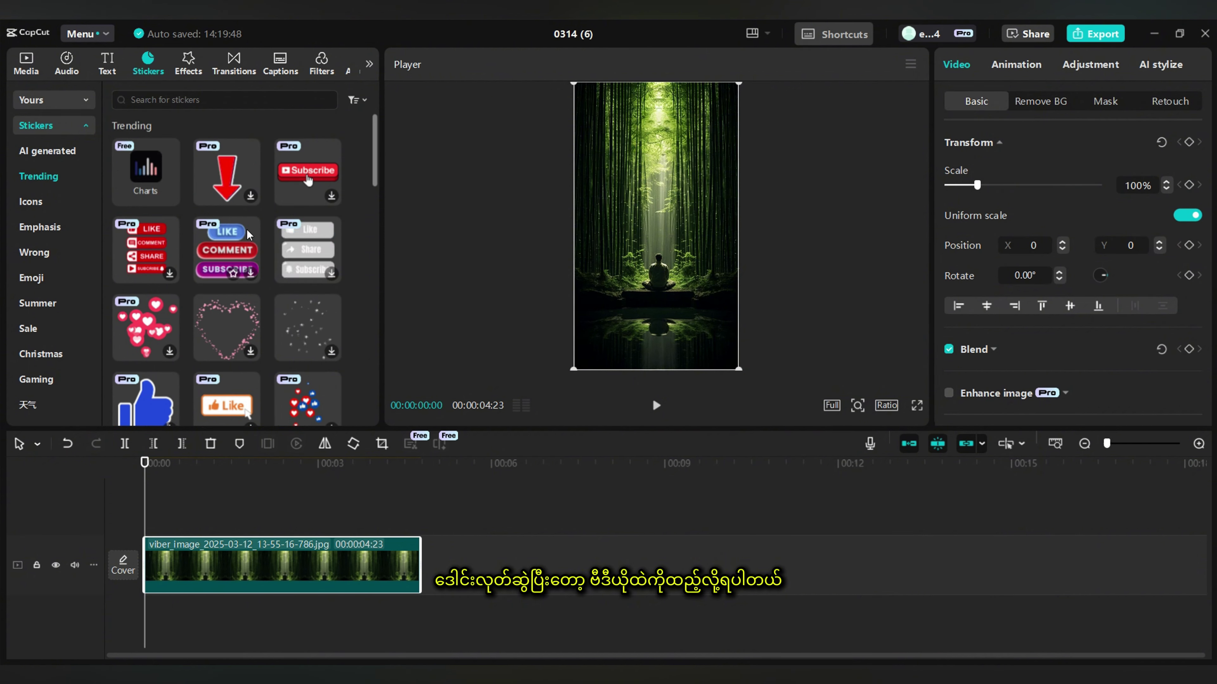
Add the red down-arrow sticker over the full length of the image clip and raise it to about Y 132
{"action": "left_click", "coordinate": [213, 170]}
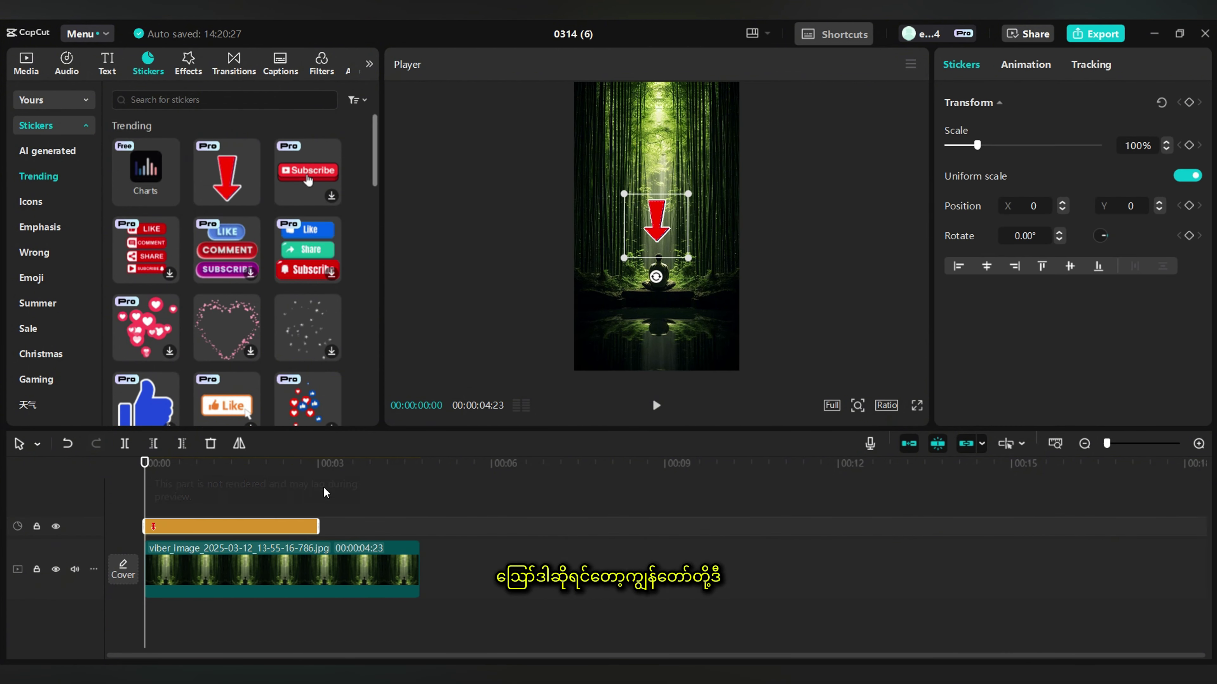
{"action": "left_click_drag", "start_coordinate": [316, 526], "coordinate": [419, 531]}
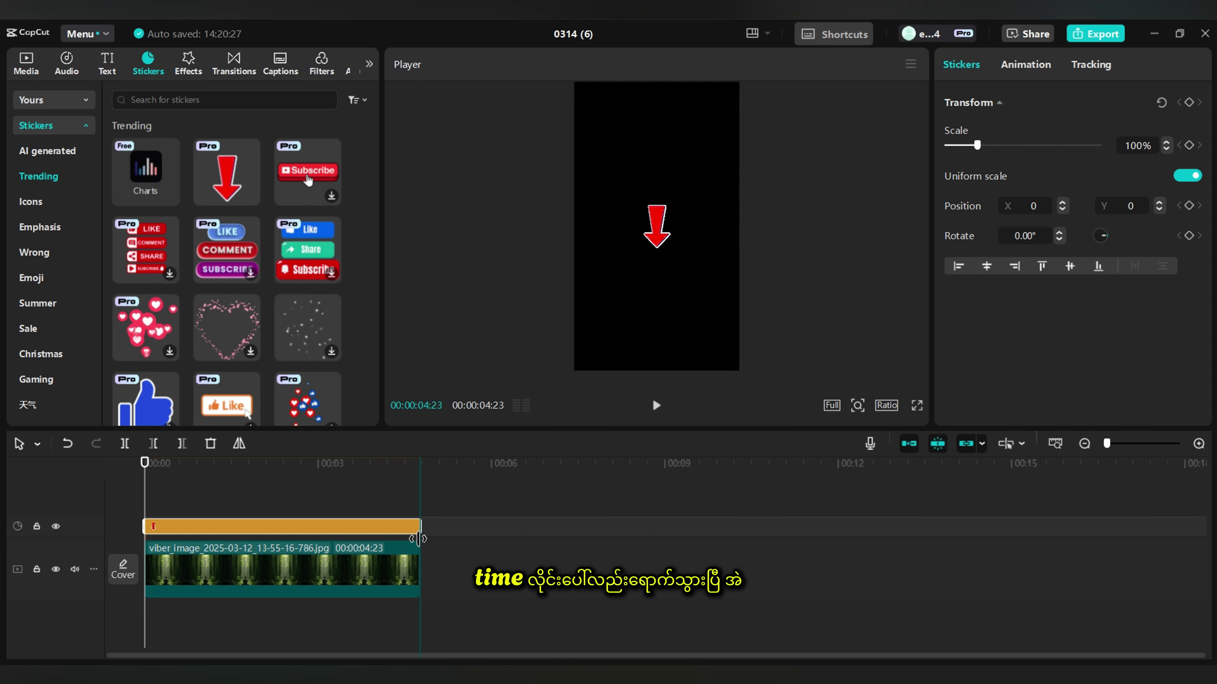
{"action": "mouse_move", "coordinate": [673, 235]}
{"action": "left_mouse_down"}
{"action": "mouse_move", "coordinate": [609, 204]}
{"action": "mouse_move", "coordinate": [678, 213]}
{"action": "mouse_move", "coordinate": [671, 227]}
{"action": "left_mouse_up"}
{"action": "left_click", "coordinate": [656, 407]}
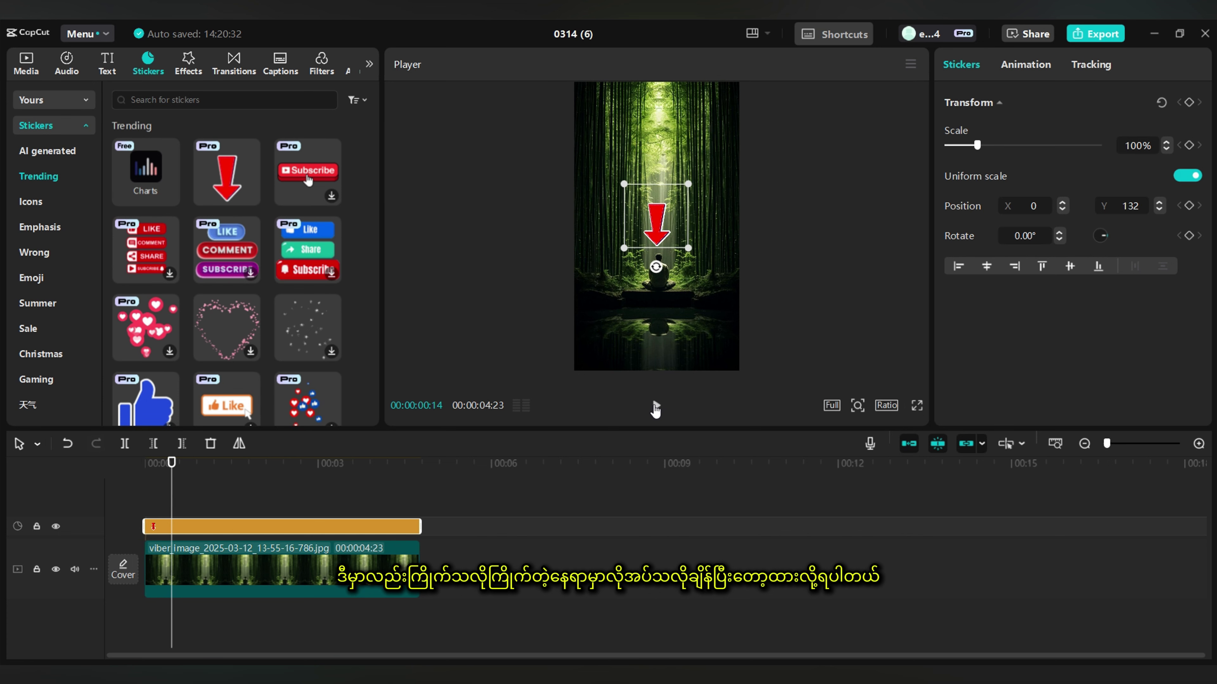
{"action": "left_click", "coordinate": [656, 407]}
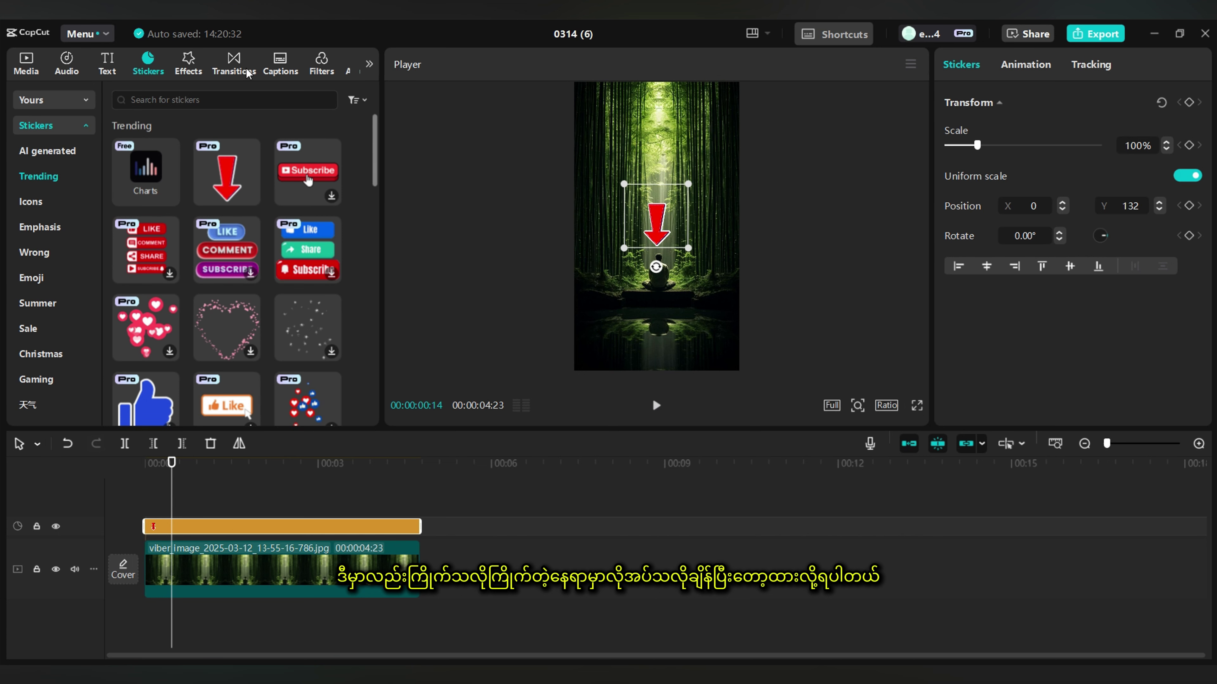
Add the Falling Petals 2 video effect at the start of the timeline and extend it over the full image clip
{"action": "left_click", "coordinate": [186, 63]}
{"action": "left_click", "coordinate": [105, 485]}
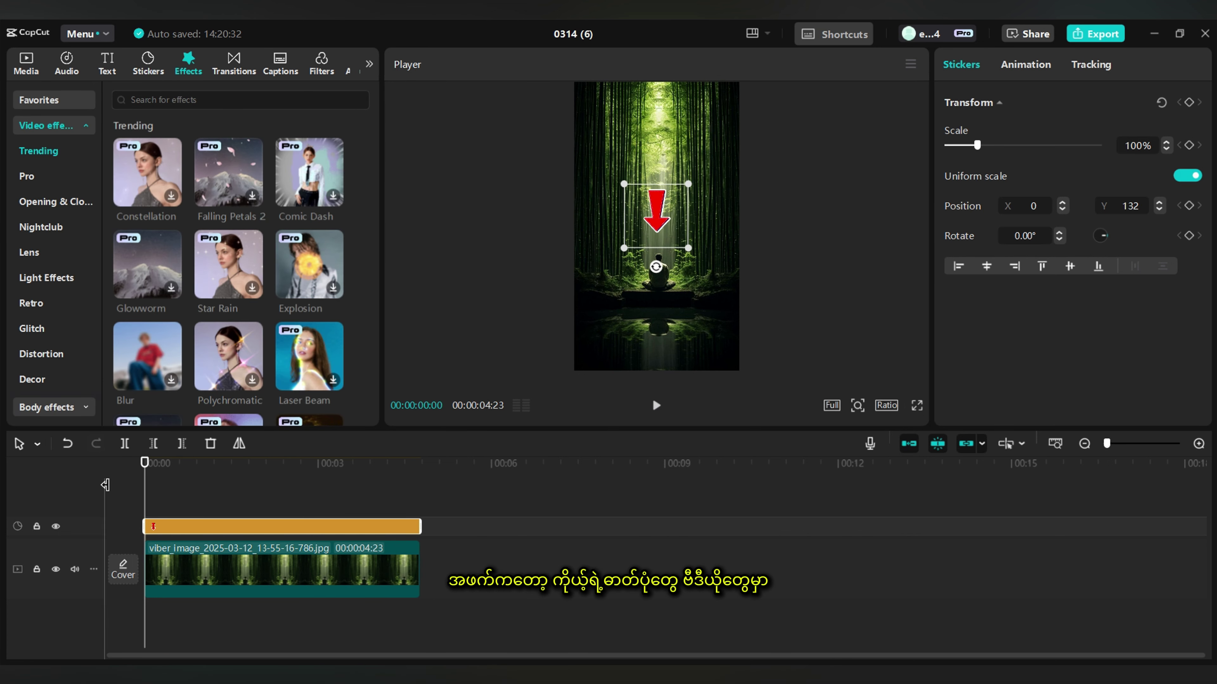
{"action": "left_click", "coordinate": [194, 568]}
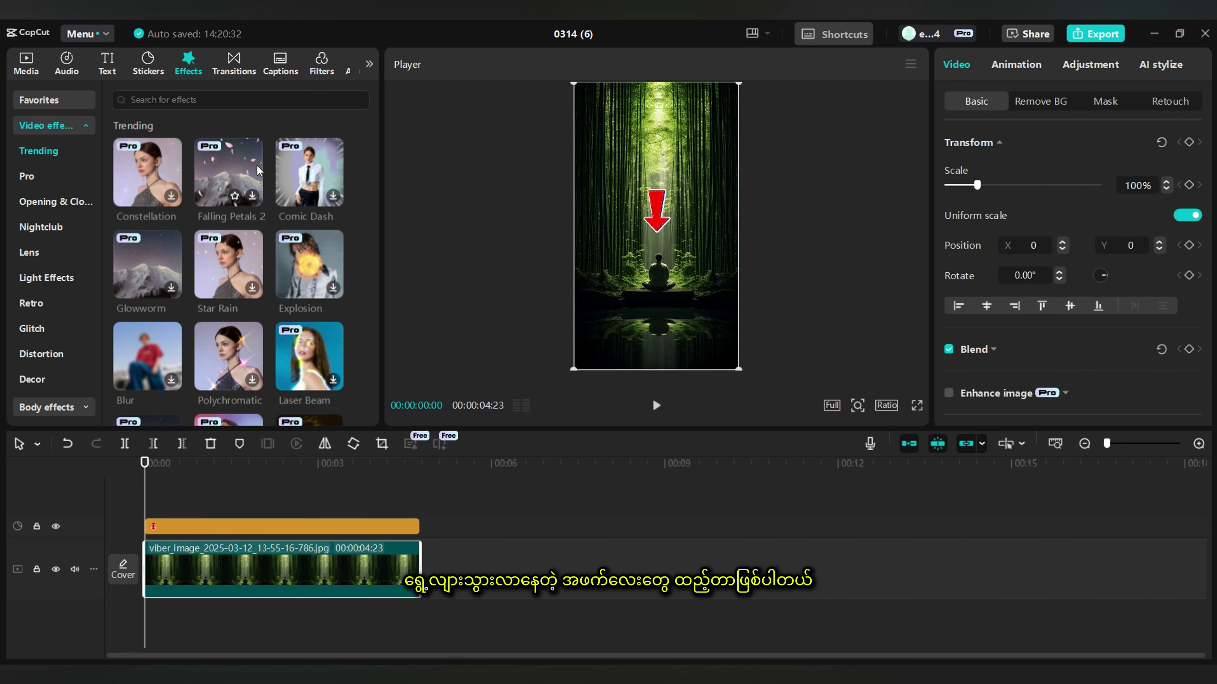
{"action": "left_click", "coordinate": [226, 172]}
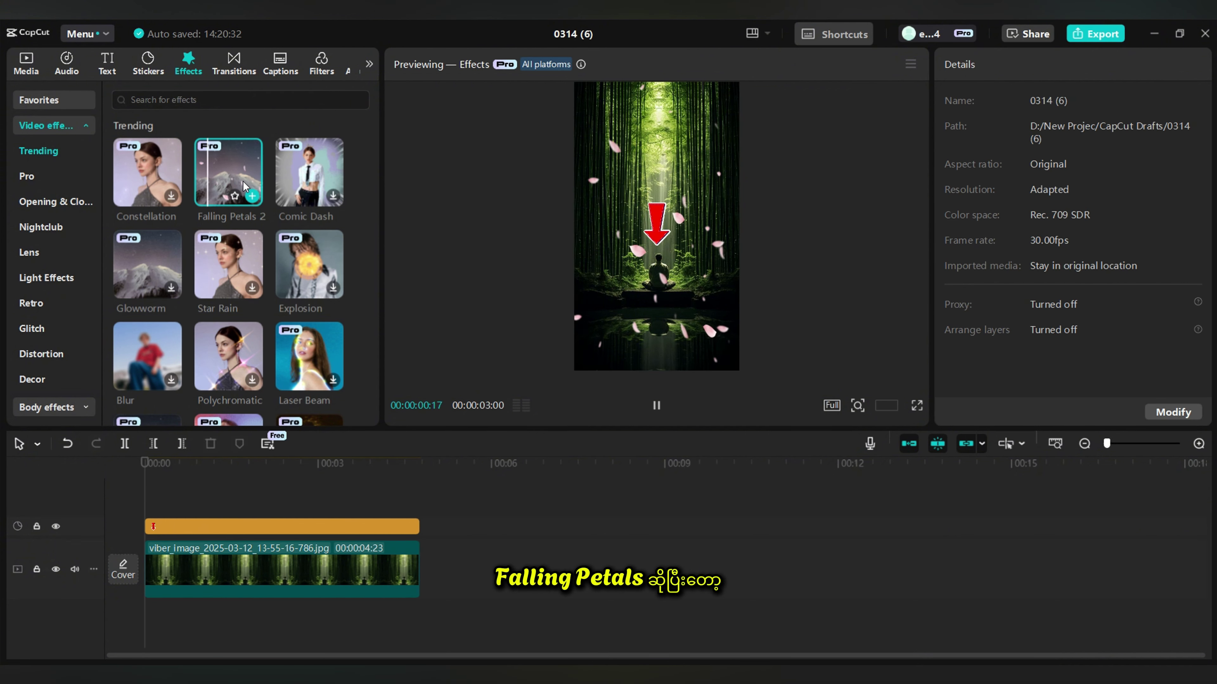
{"action": "left_click", "coordinate": [252, 197]}
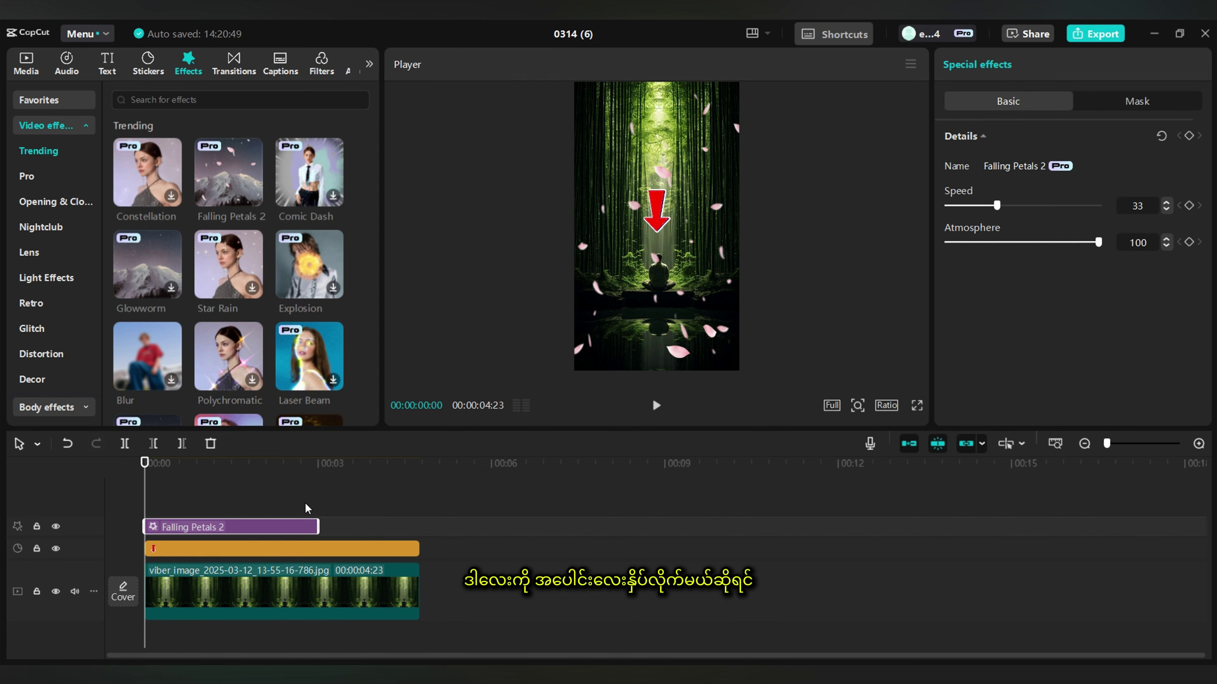
{"action": "left_click_drag", "start_coordinate": [317, 519], "coordinate": [421, 525]}
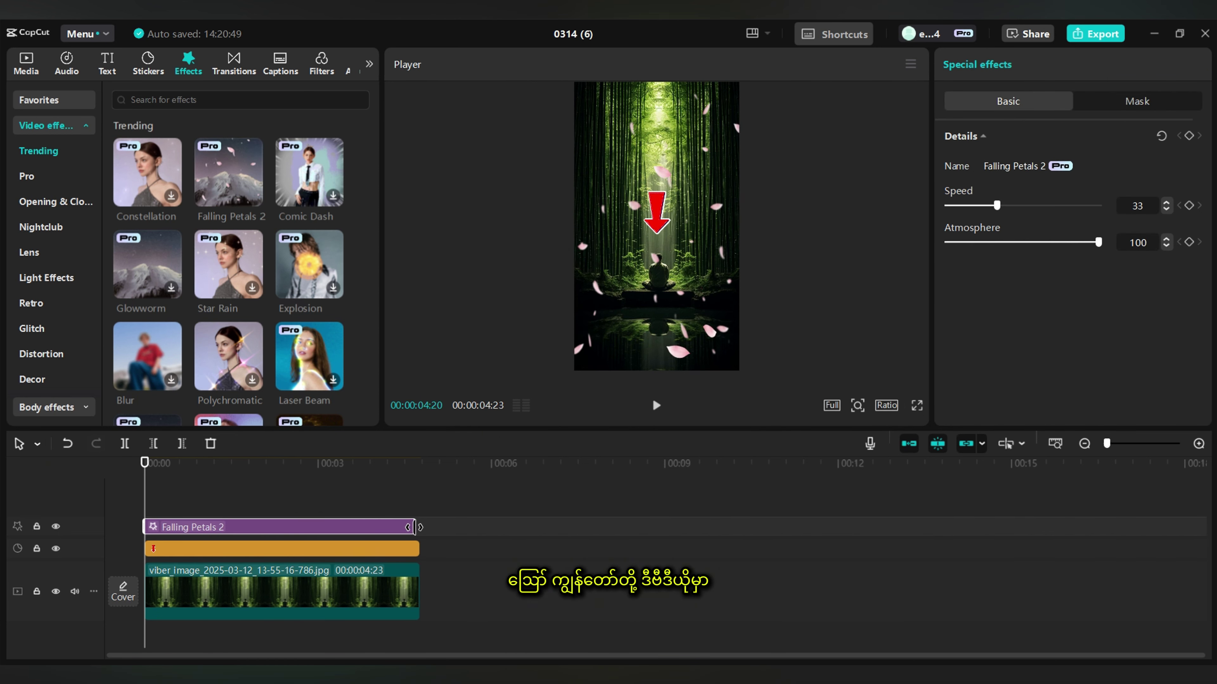
Play back the composition with the petals effect, returning the playhead to the start and the editor window to full size
{"action": "left_click", "coordinate": [656, 405]}
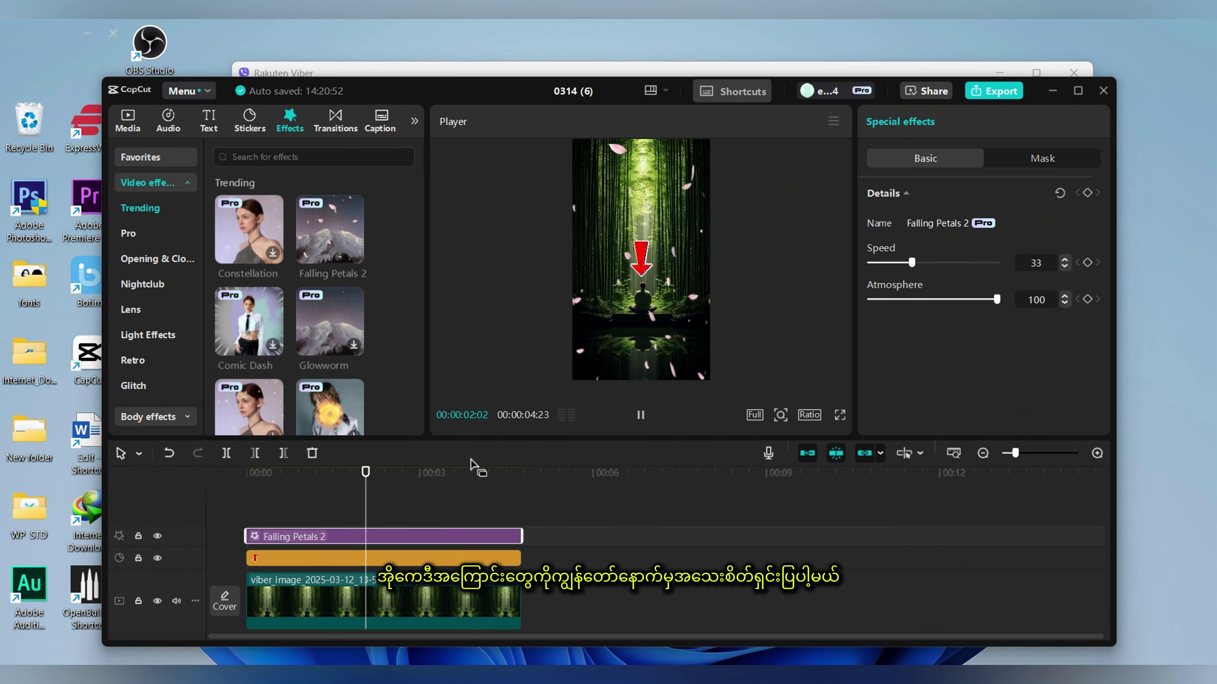
{"action": "left_click_drag", "start_coordinate": [428, 474], "coordinate": [193, 501]}
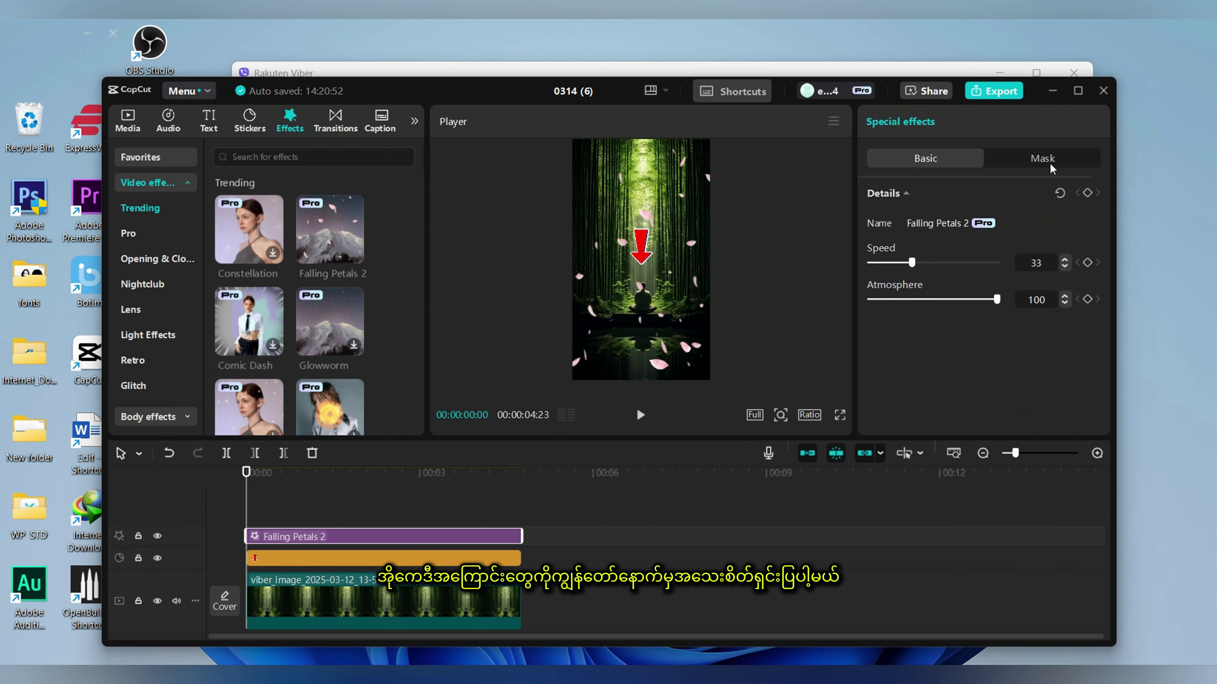
{"action": "left_click", "coordinate": [1078, 91]}
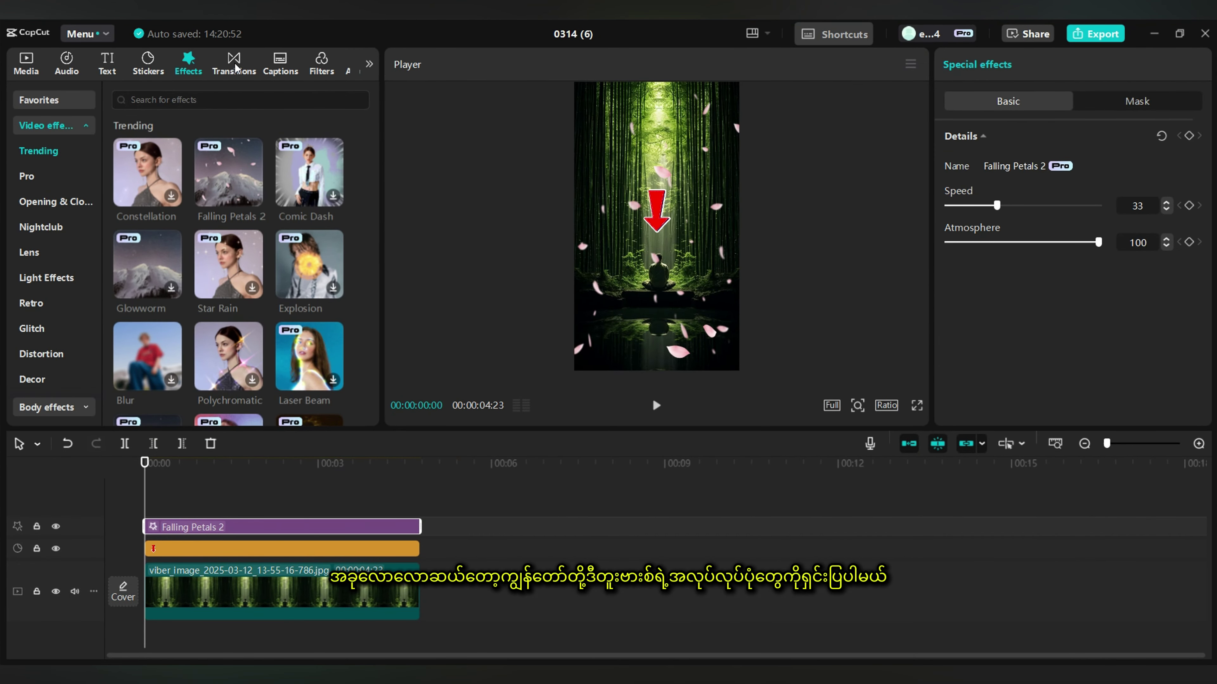
Look through the trending transitions and the auto captions options
{"action": "left_click", "coordinate": [235, 67]}
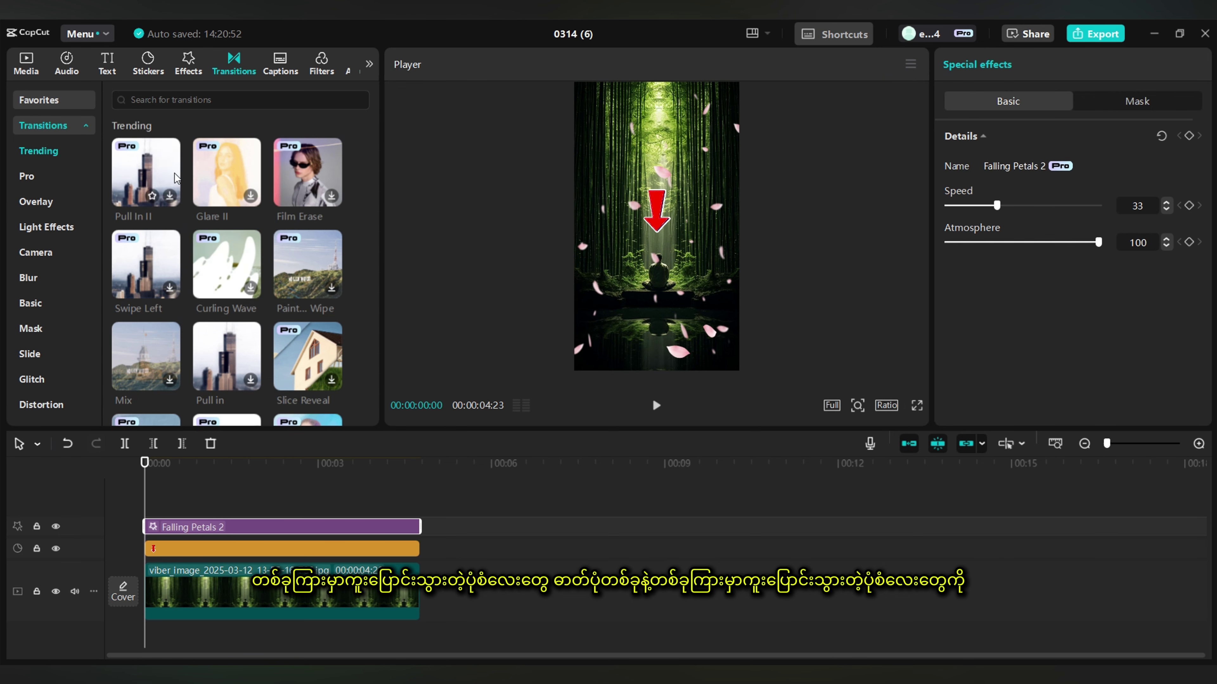
{"action": "left_click", "coordinate": [281, 62]}
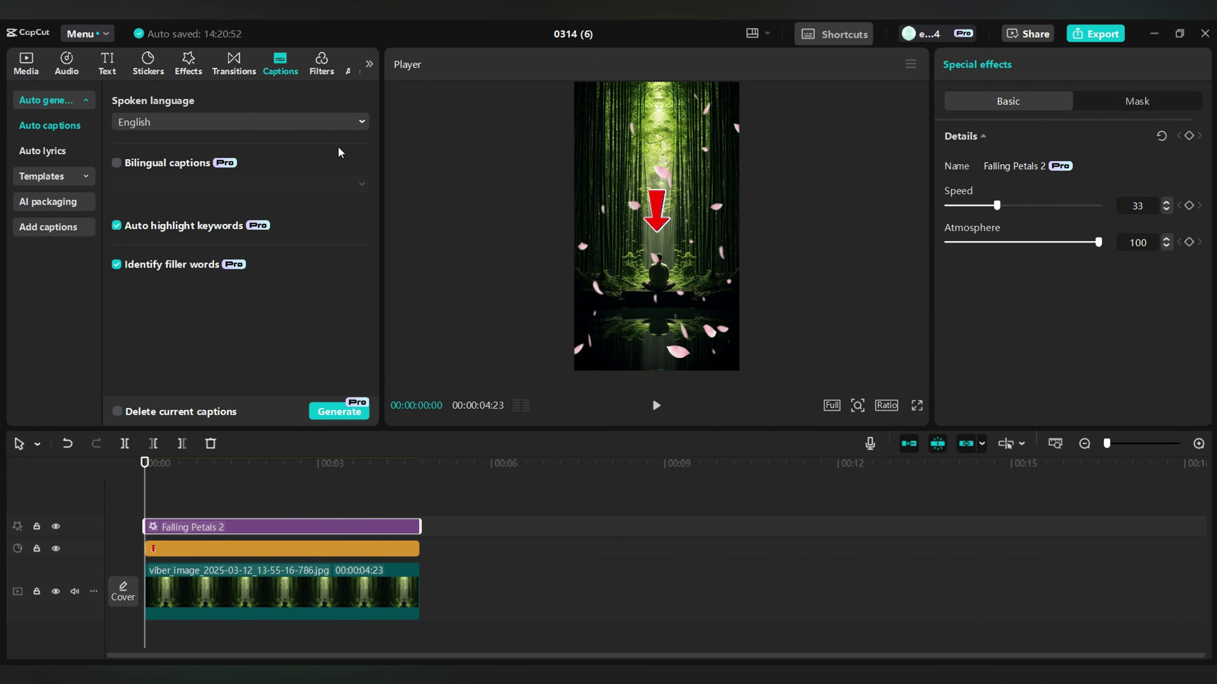
Add the HD Upscale filter from the featured filters and extend it over the full length of the image clip
{"action": "left_click", "coordinate": [322, 67]}
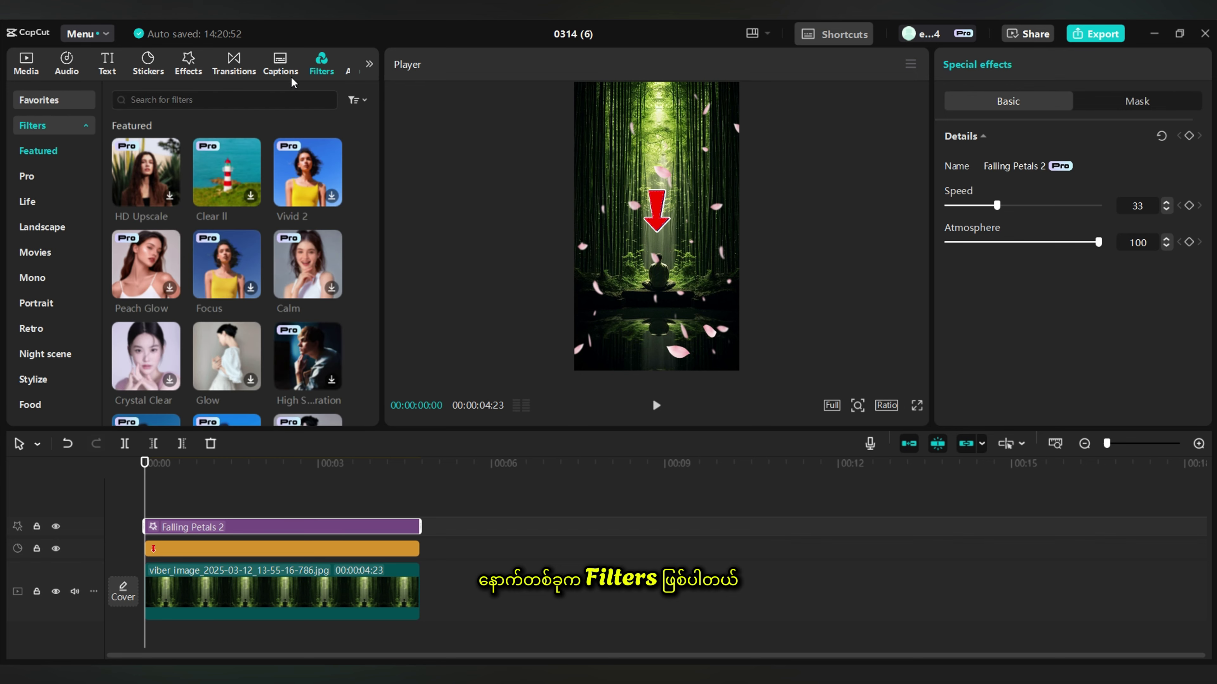
{"action": "left_click", "coordinate": [186, 601]}
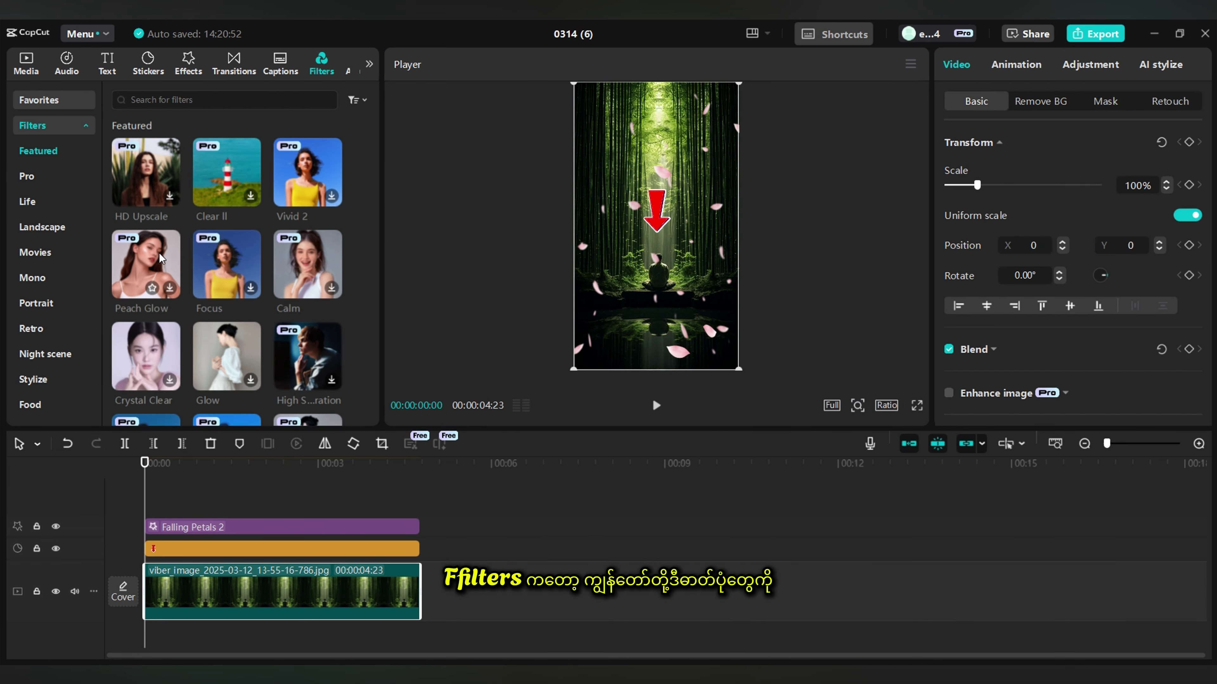
{"action": "left_click", "coordinate": [158, 170]}
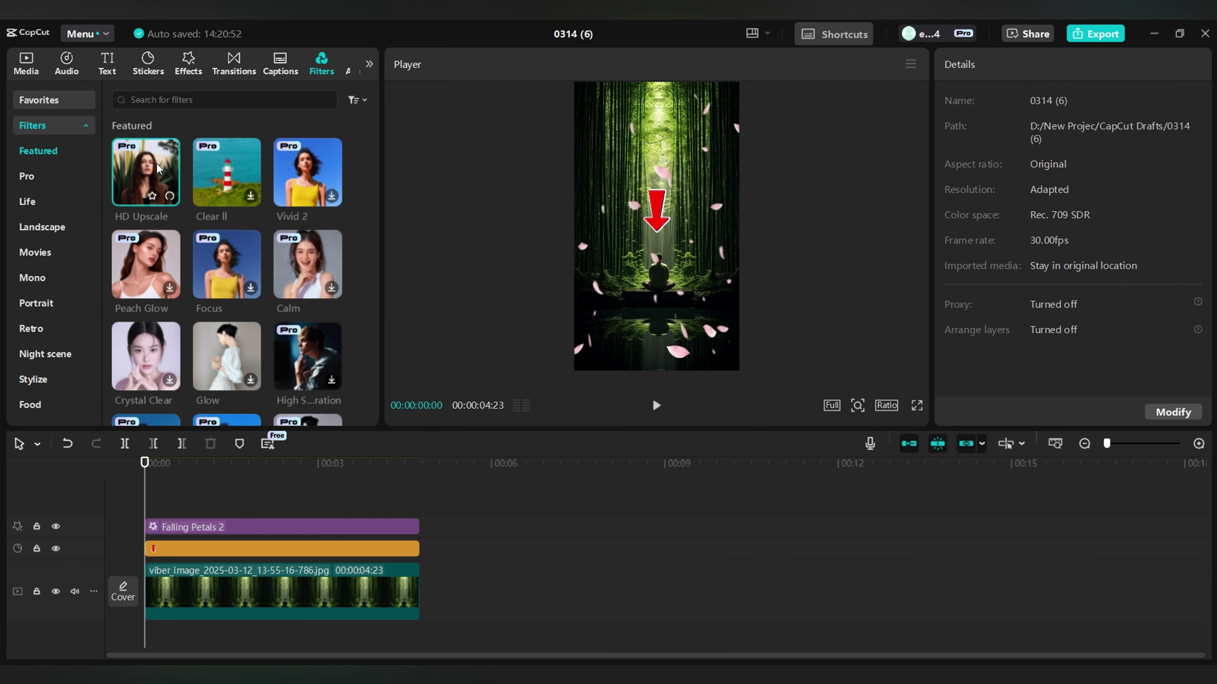
{"action": "left_click", "coordinate": [170, 196]}
{"action": "left_click_drag", "start_coordinate": [320, 522], "coordinate": [419, 526]}
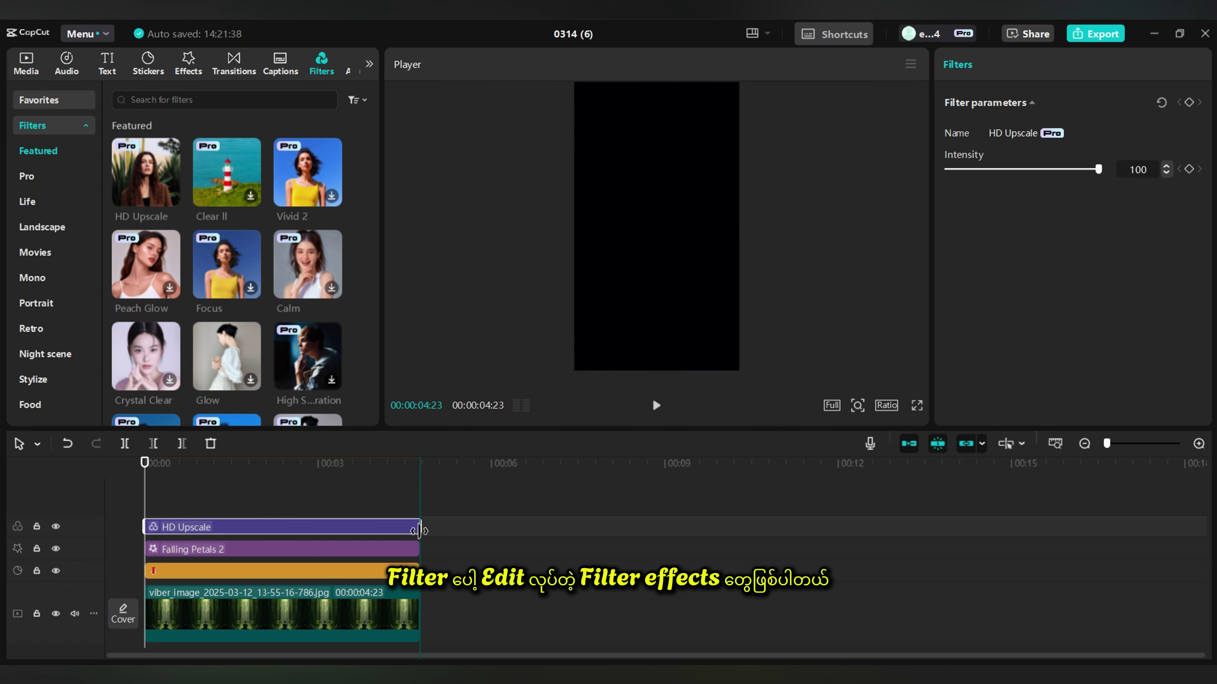
Look at the animation and tracking options of the red arrow sticker
{"action": "left_click", "coordinate": [345, 569]}
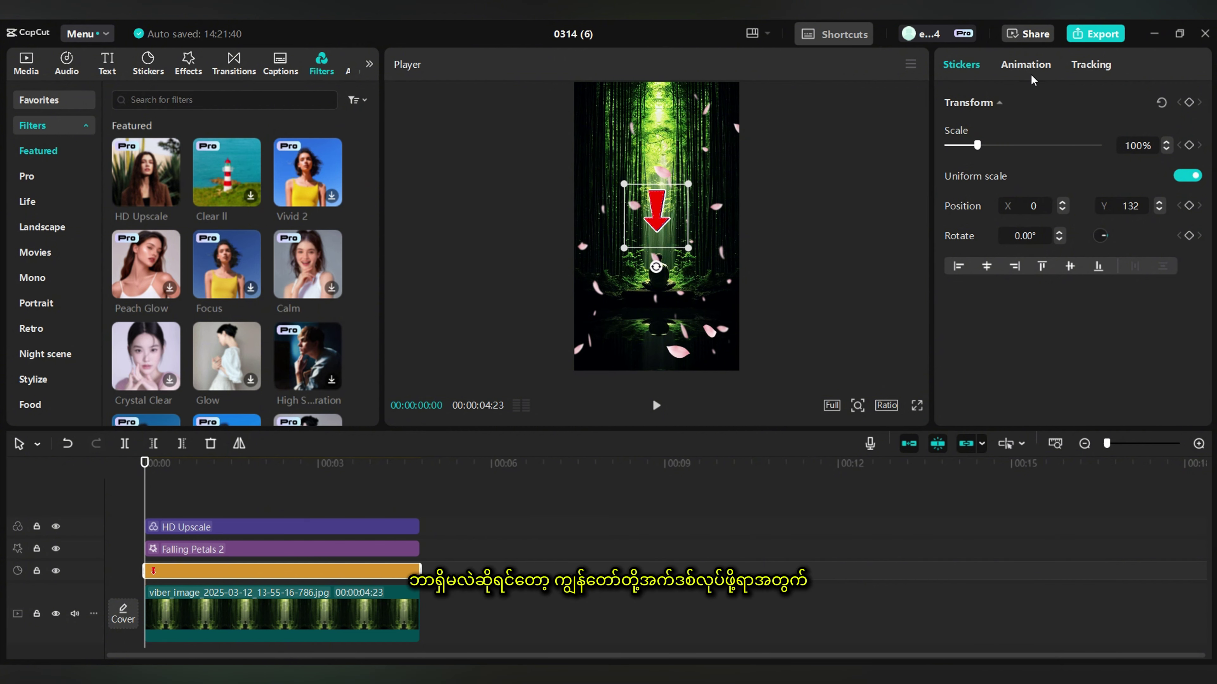
{"action": "left_click", "coordinate": [1020, 66]}
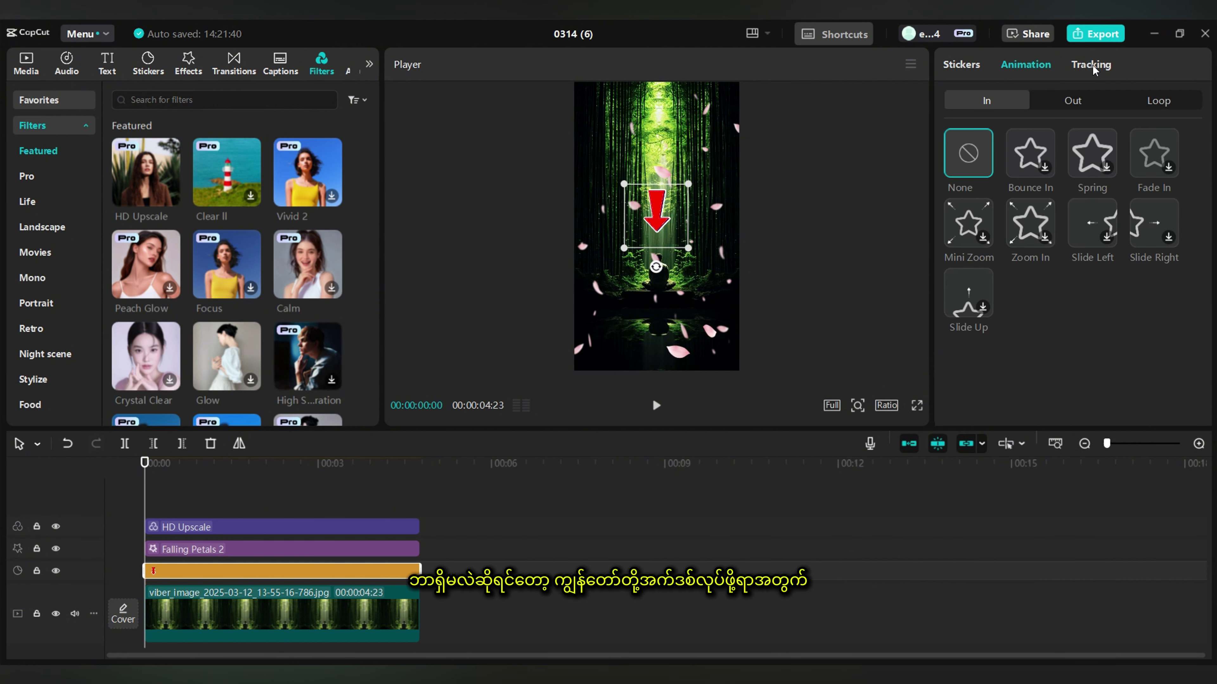
{"action": "left_click", "coordinate": [1092, 67]}
{"action": "left_click", "coordinate": [962, 67]}
Scale the bamboo image clip down to 87%
{"action": "left_click", "coordinate": [287, 602]}
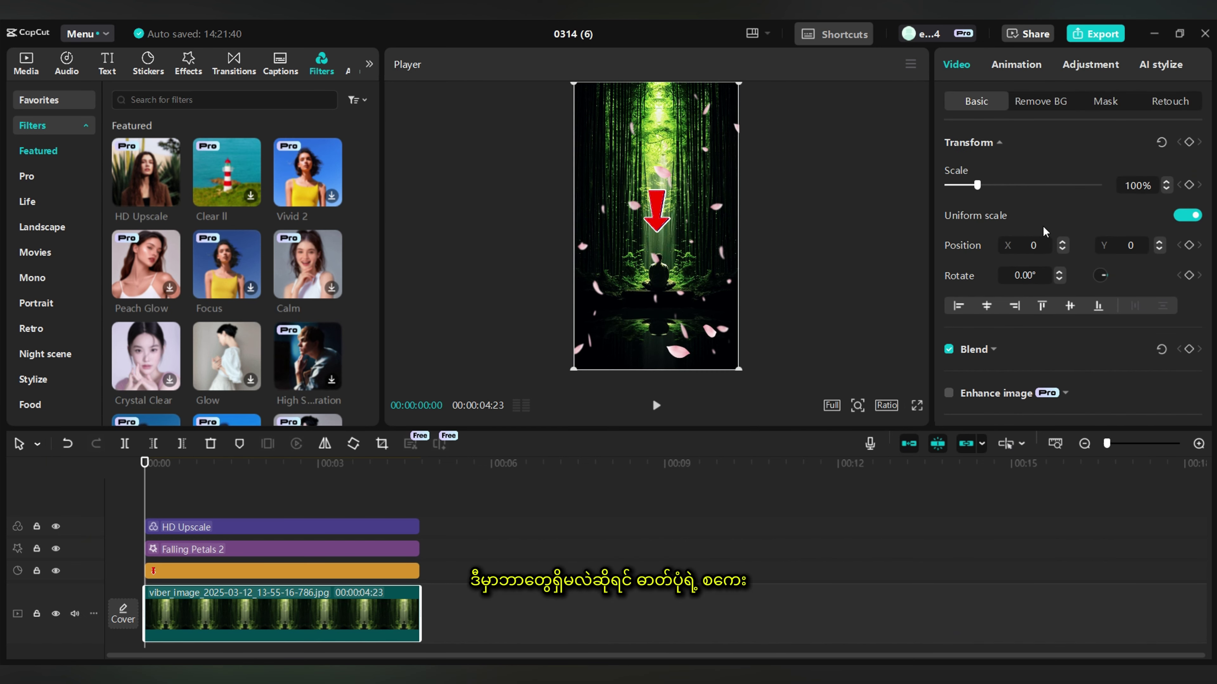
{"action": "mouse_move", "coordinate": [977, 185]}
{"action": "left_mouse_down"}
{"action": "mouse_move", "coordinate": [999, 190]}
{"action": "mouse_move", "coordinate": [975, 191]}
{"action": "left_mouse_up"}
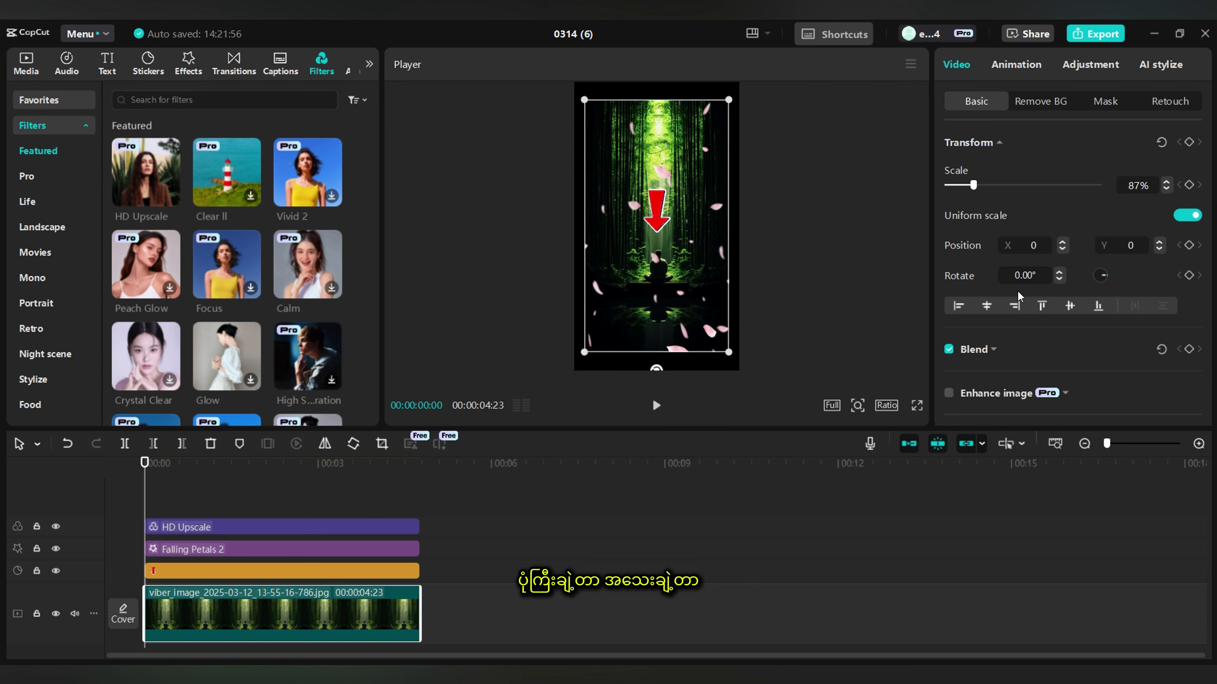
Examine the image clip's basic adjustment, AI, background removal and animation options
{"action": "scroll", "coordinate": [1020, 295], "scroll_direction": "down", "scroll_amount": 4}
{"action": "scroll", "coordinate": [996, 341], "scroll_direction": "down", "scroll_amount": 3}
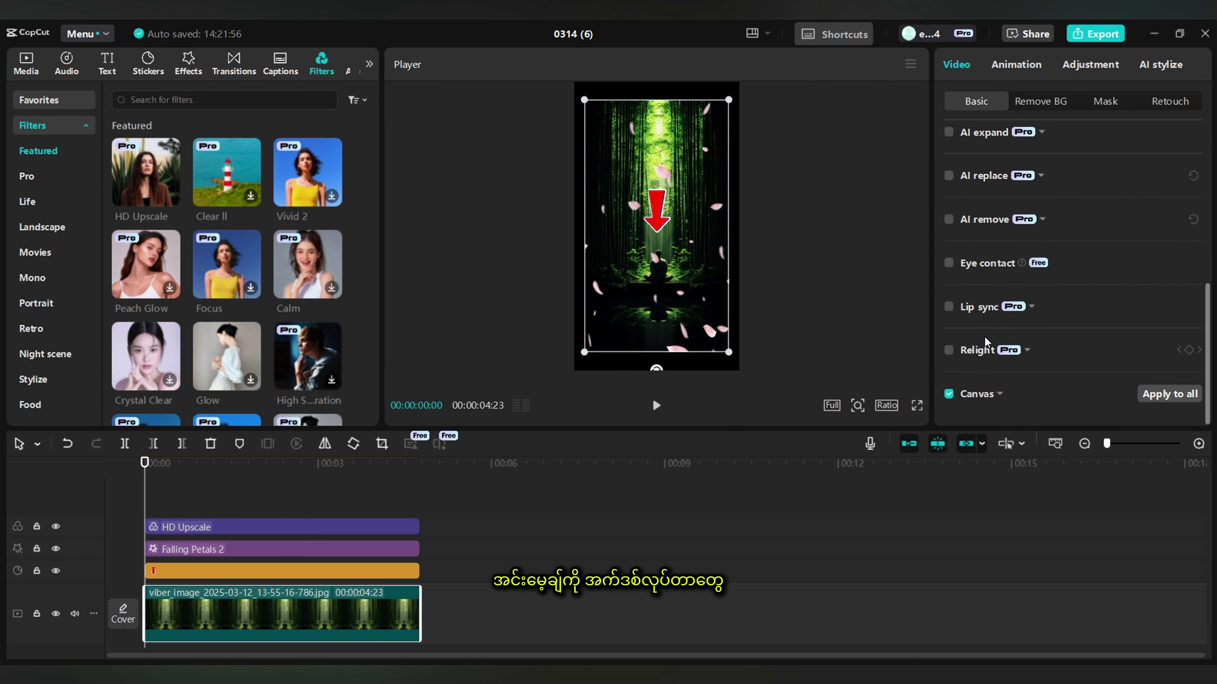
{"action": "left_click", "coordinate": [1039, 103]}
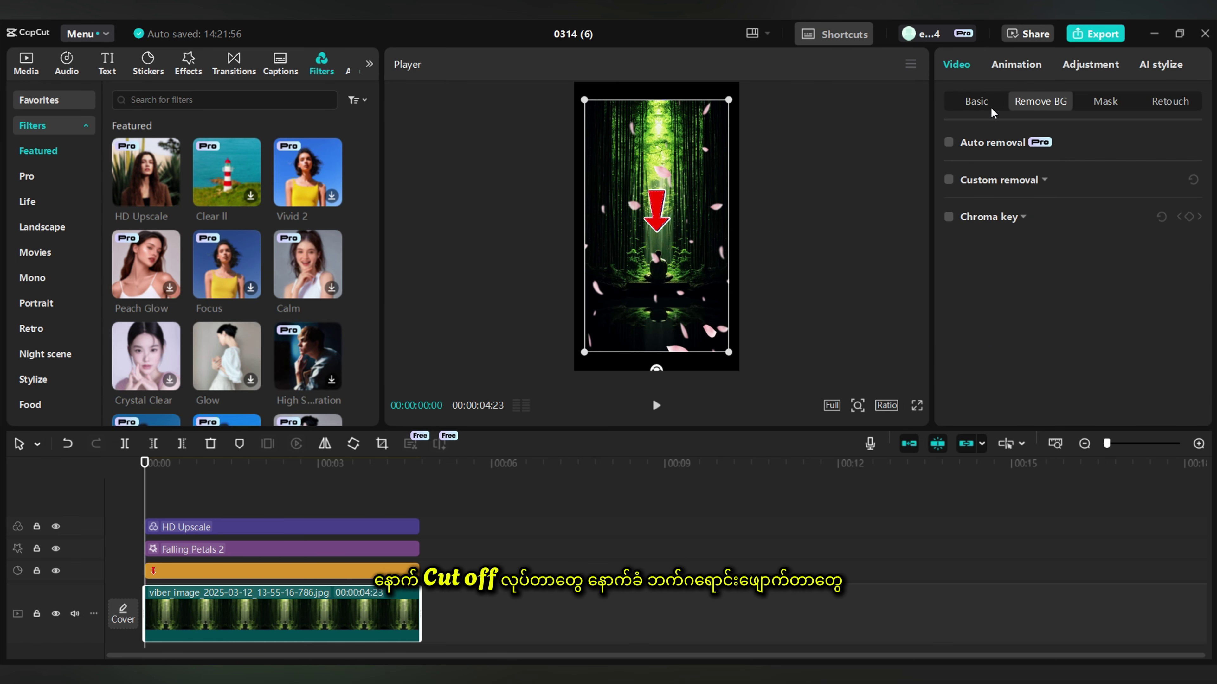
{"action": "left_click", "coordinate": [1017, 66]}
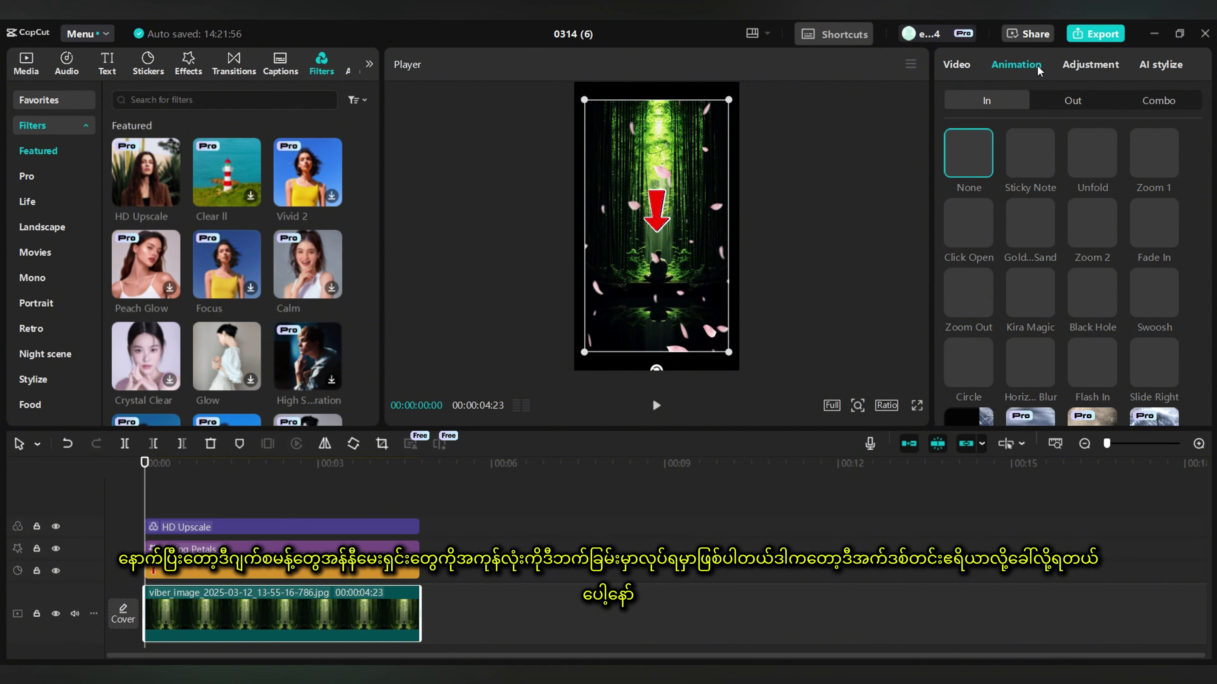
{"action": "left_click", "coordinate": [956, 64]}
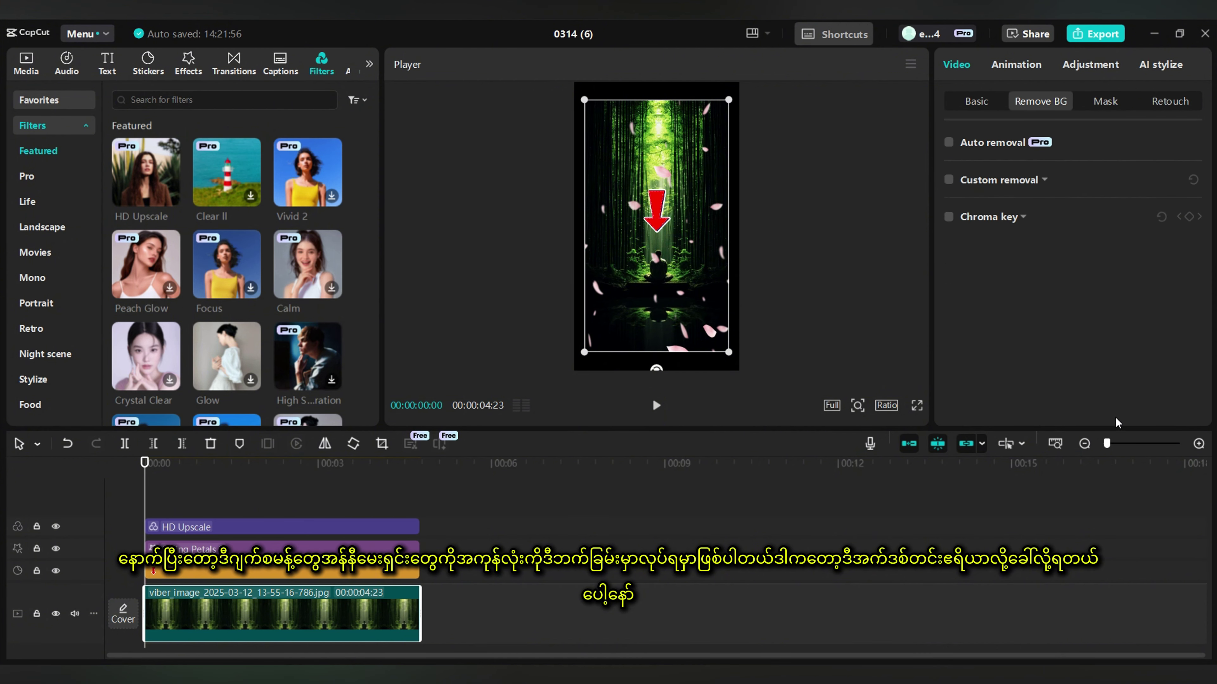
{"action": "left_click", "coordinate": [972, 100]}
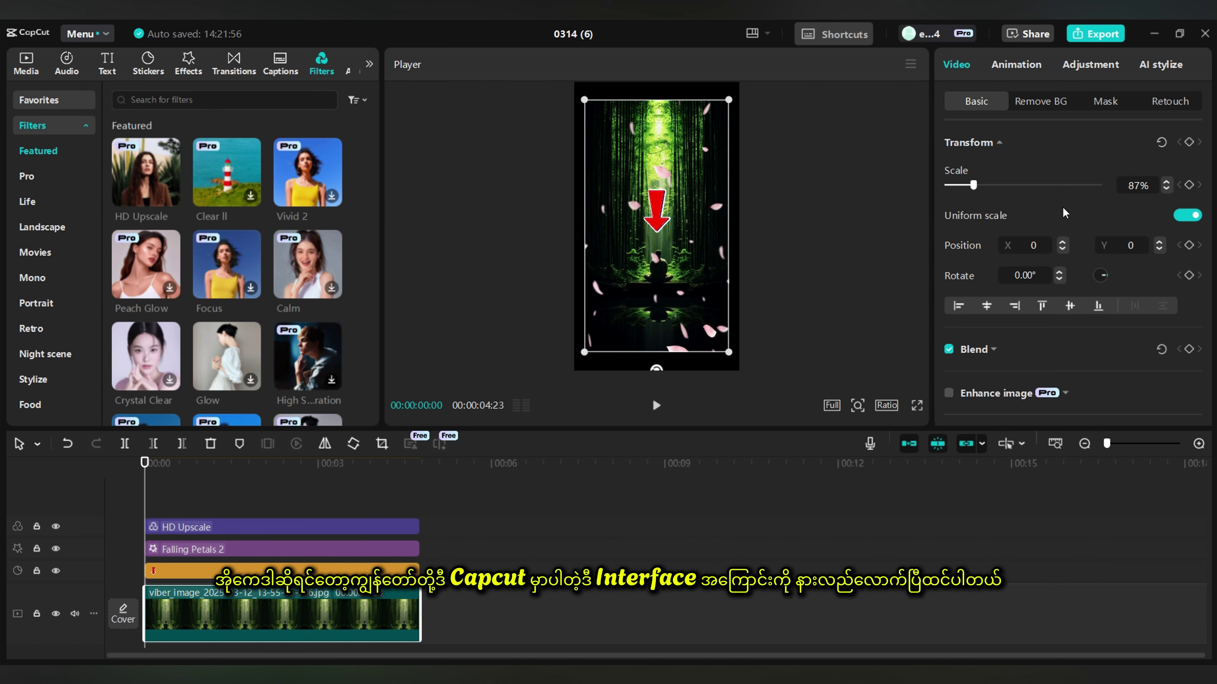
{"action": "scroll", "coordinate": [1104, 338], "scroll_direction": "down", "scroll_amount": 4}
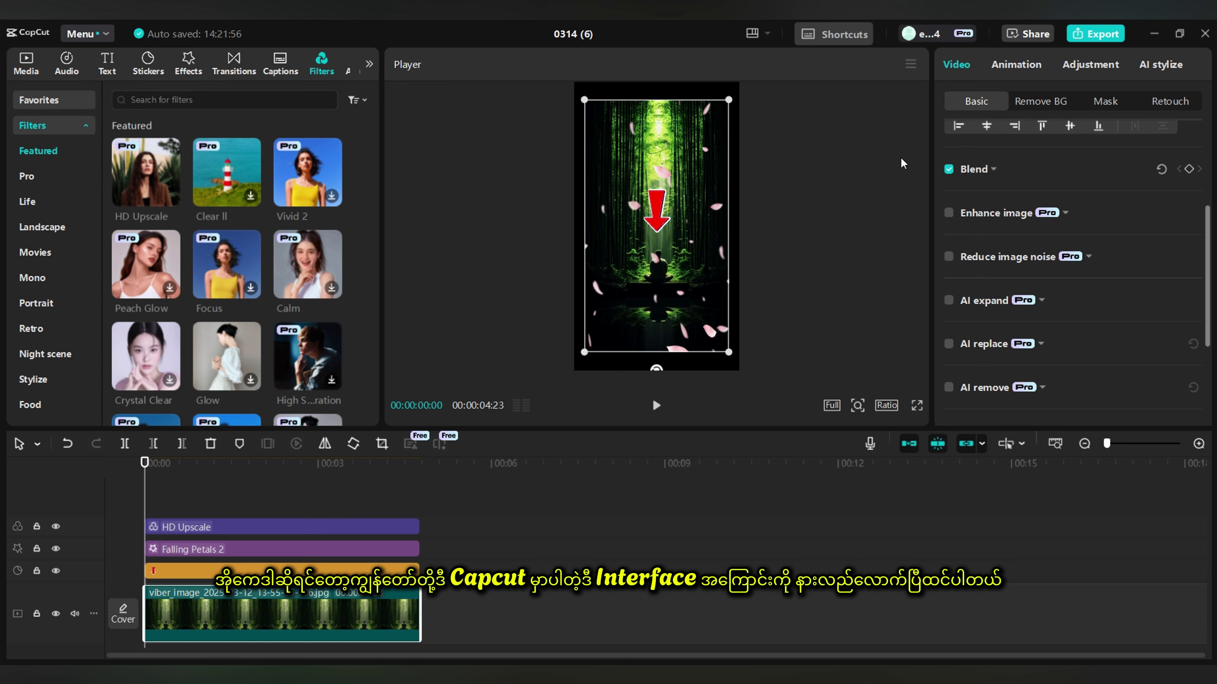